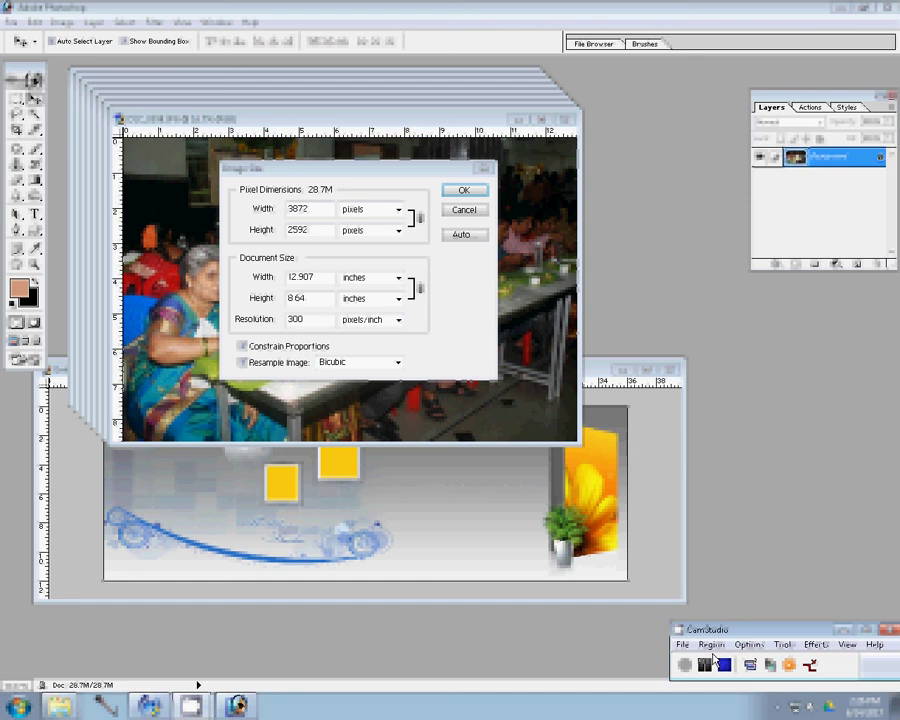
Step: Resize the event photo to 8 inches wide, then close it without saving
double_click(325, 277)
text(8)
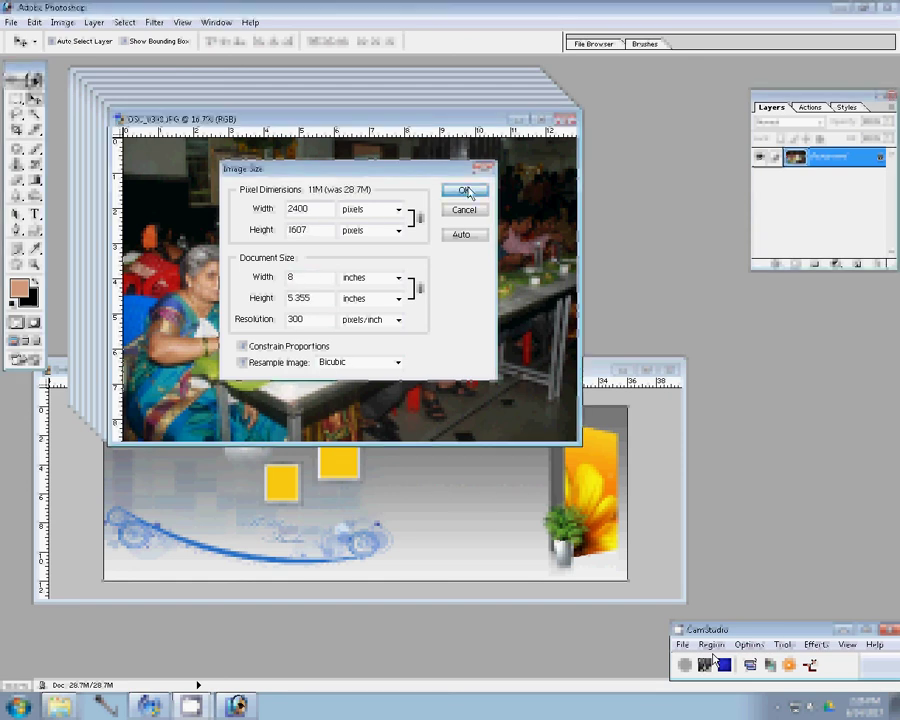
click(463, 190)
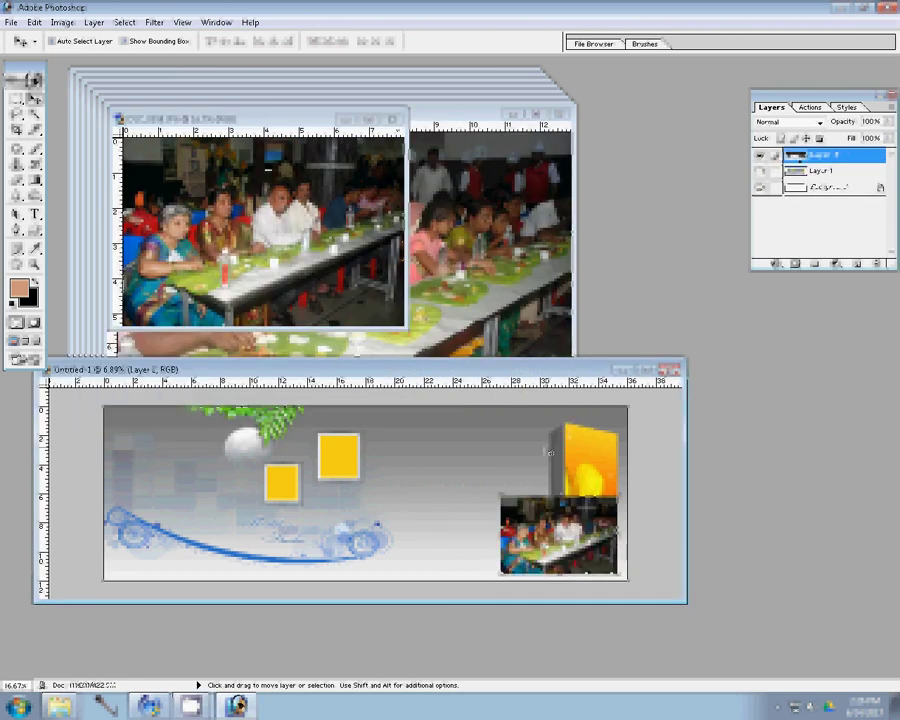
click(391, 119)
click(437, 267)
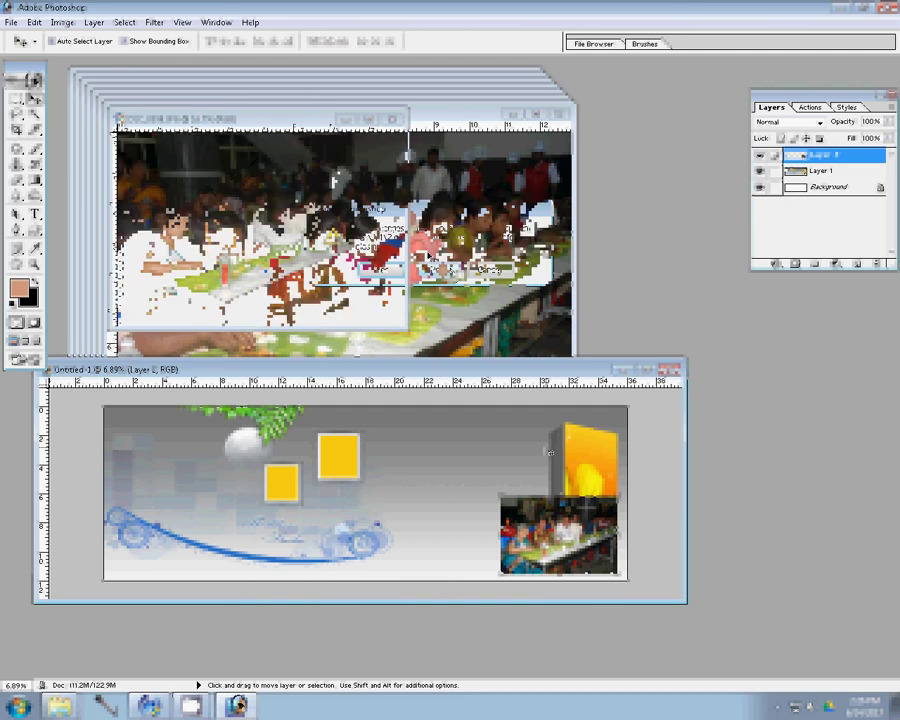
Step: Resize the next photo and drag it onto the album page above the first photo
key(ctrl+alt+i)
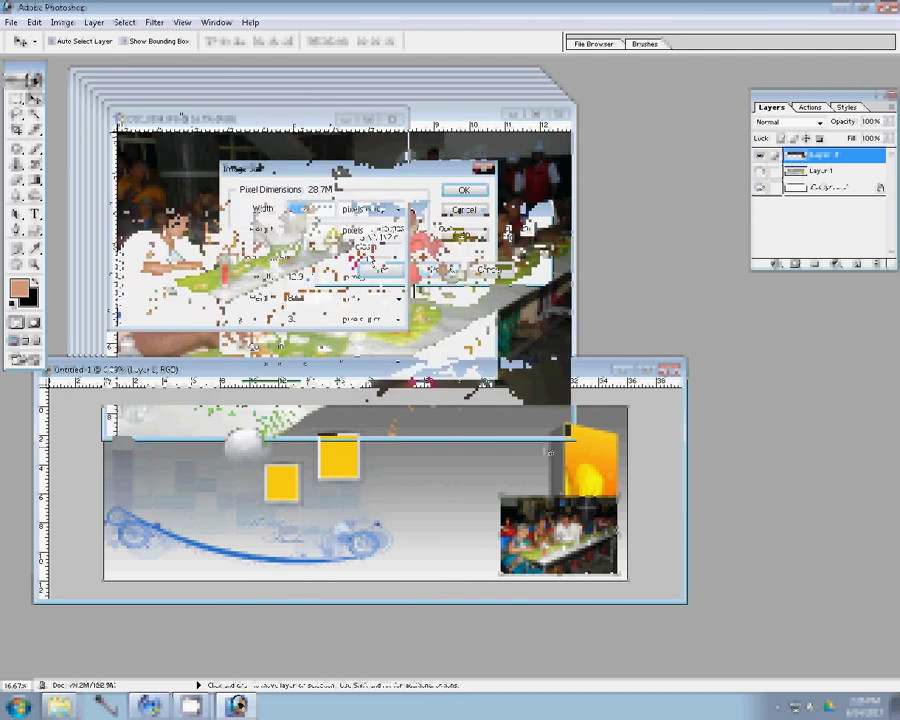
click(460, 191)
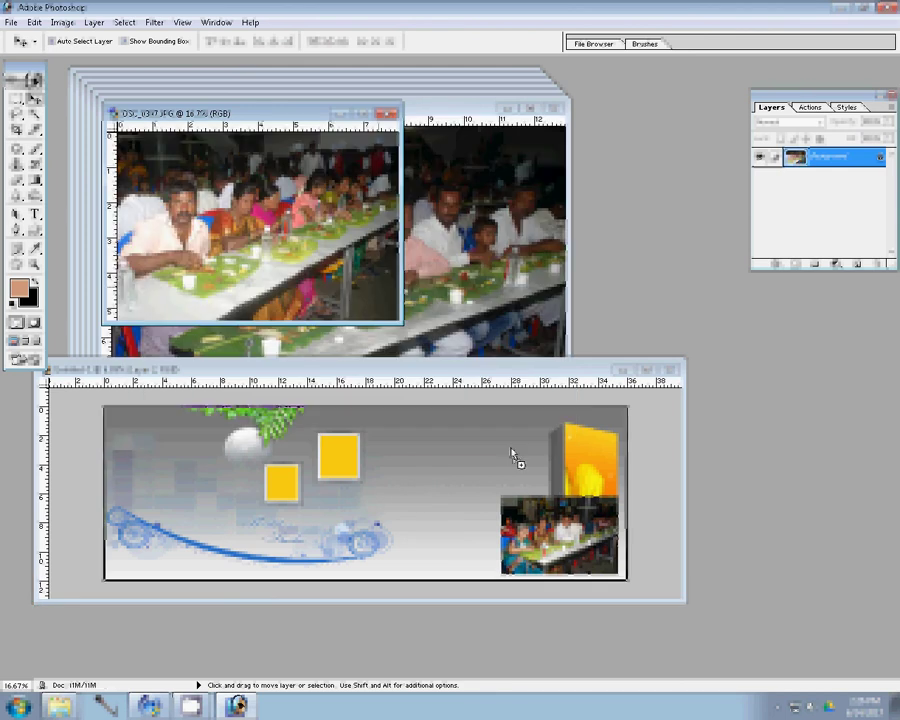
click(515, 458)
drag(515, 458, 575, 455)
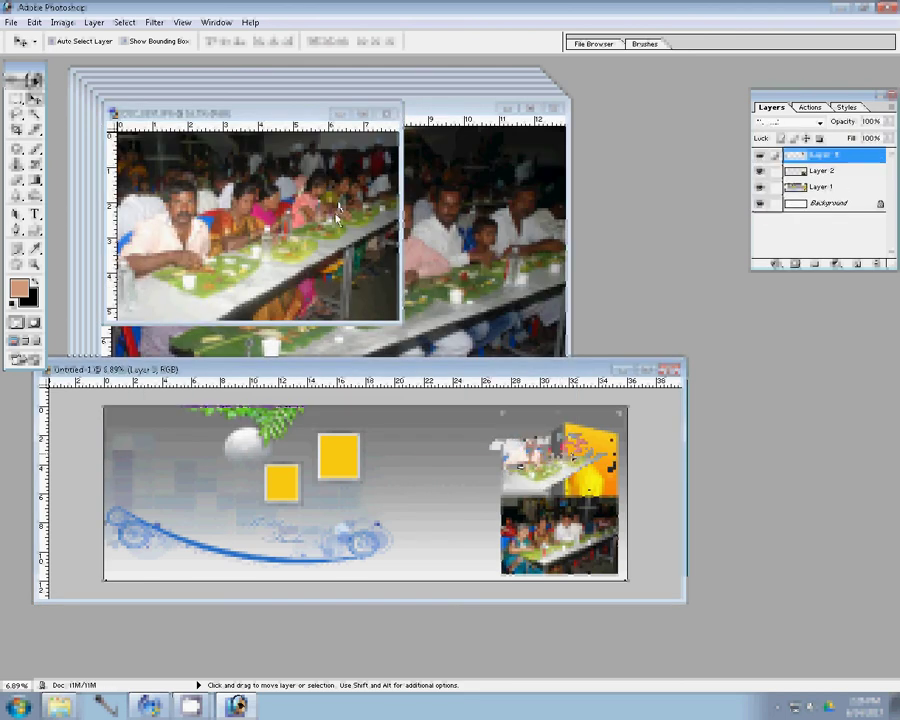
click(340, 210)
Step: Resize the next photo, copy it onto the album page, and close DSC_0346 unsaved
key(ctrl+w)
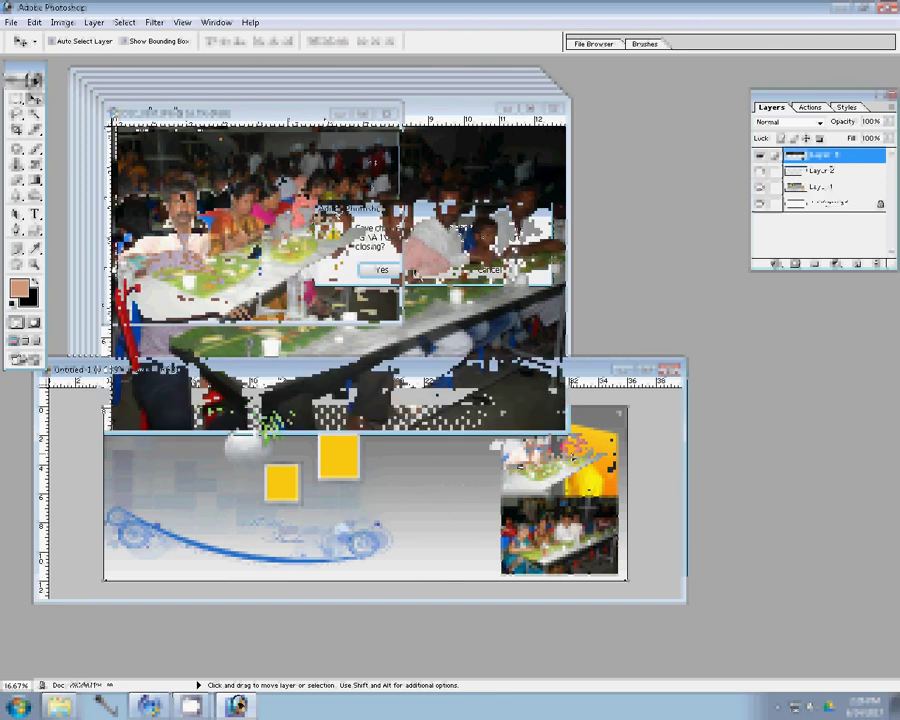
key(ctrl+alt+i)
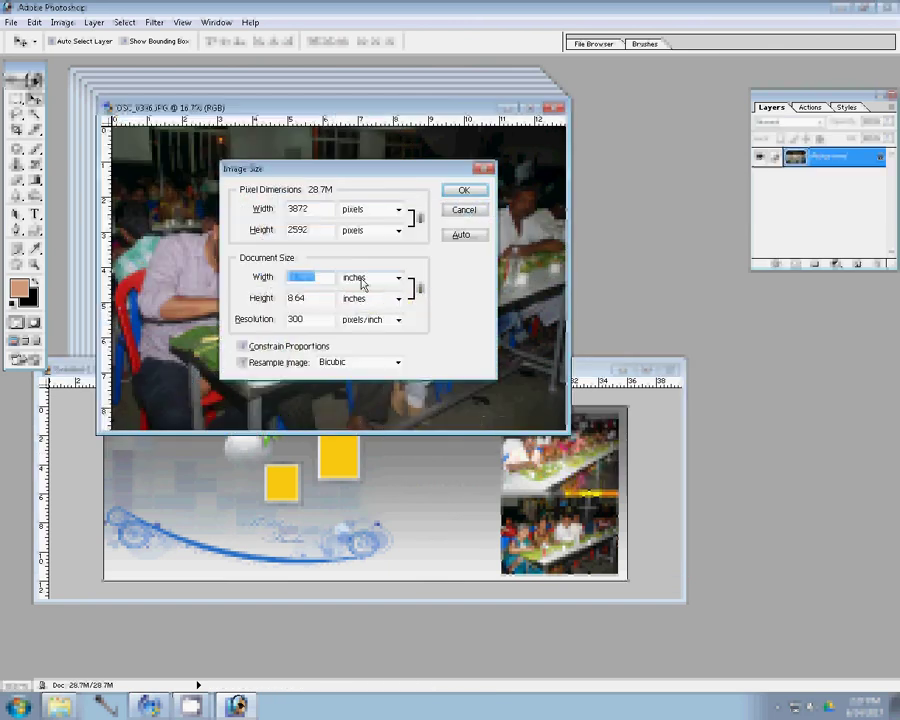
key(Return)
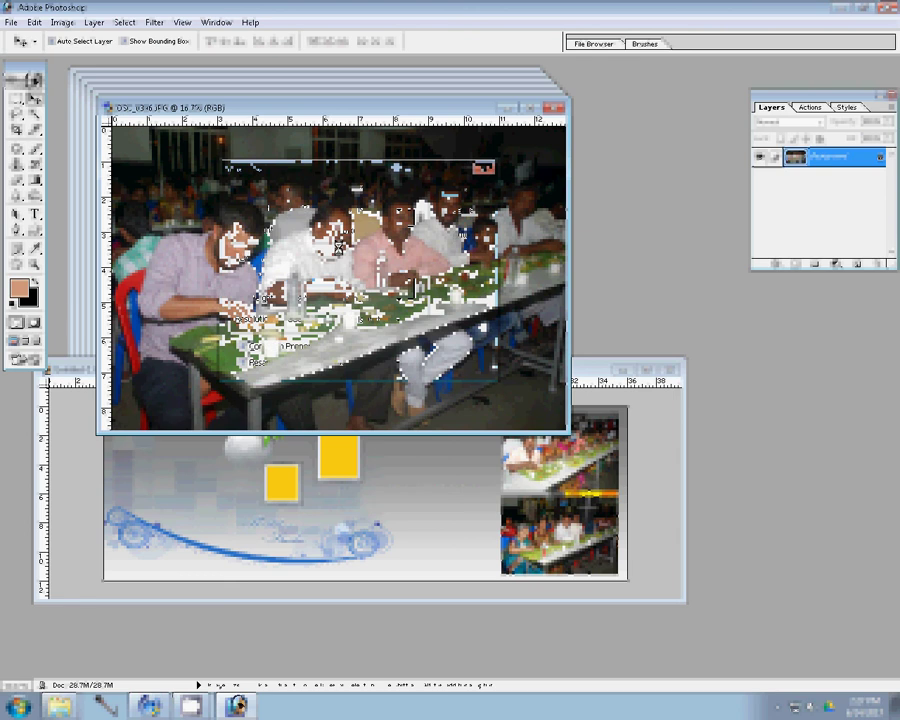
drag(330, 275, 410, 445)
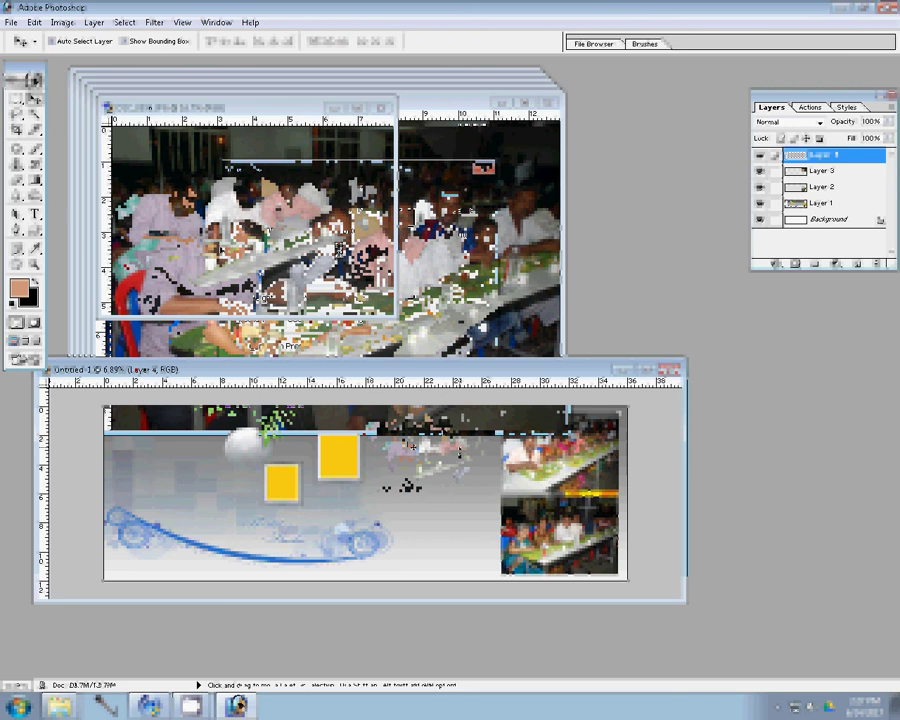
click(389, 110)
click(389, 110)
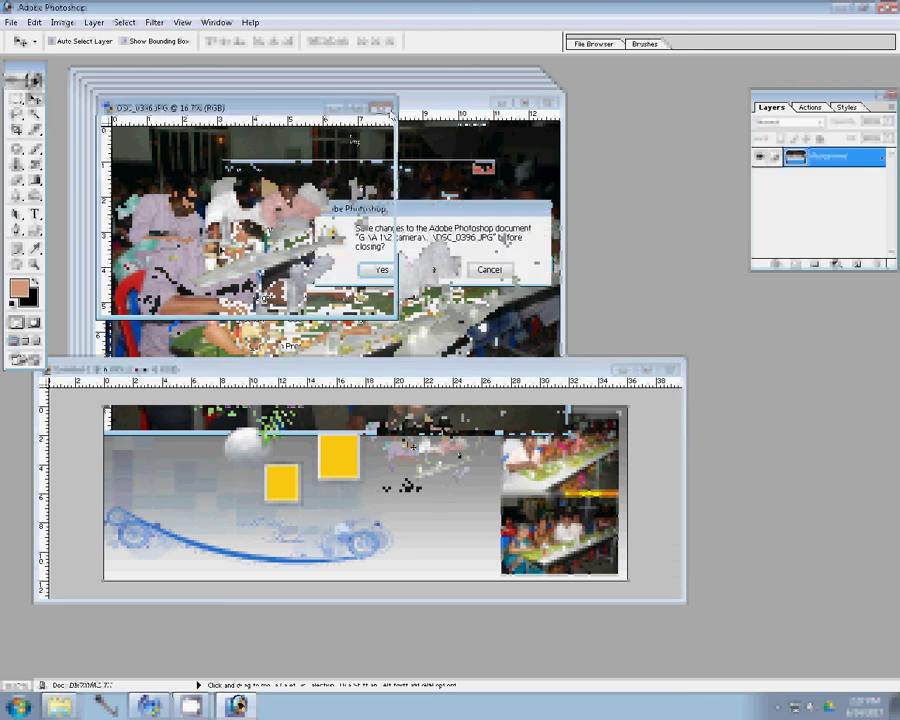
click(435, 270)
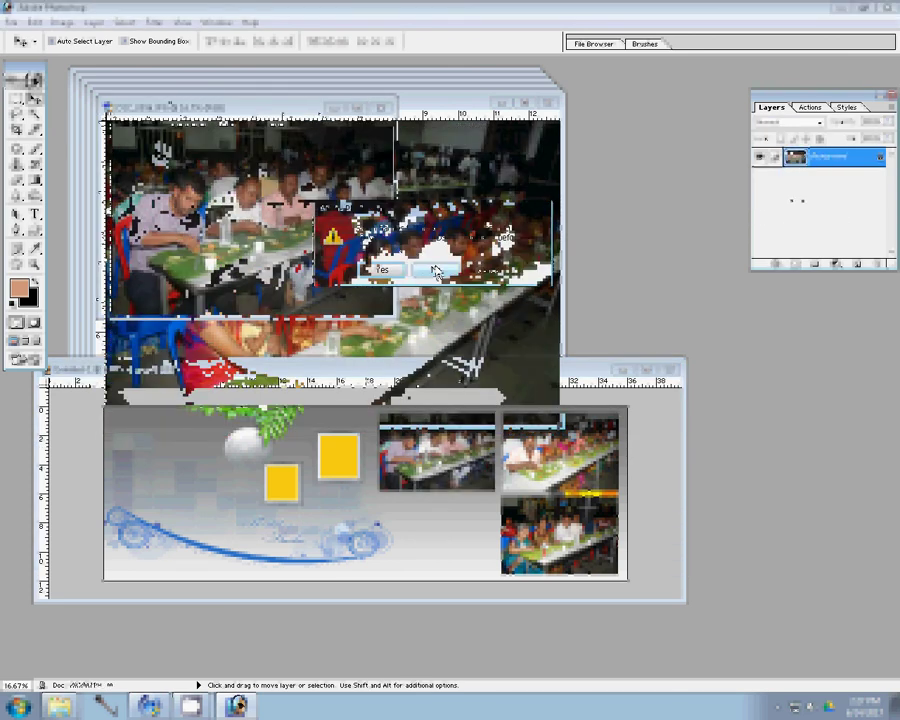
Step: Resize another photo and nudge it into the bottom-left slot of the grid
key(ctrl+alt+i)
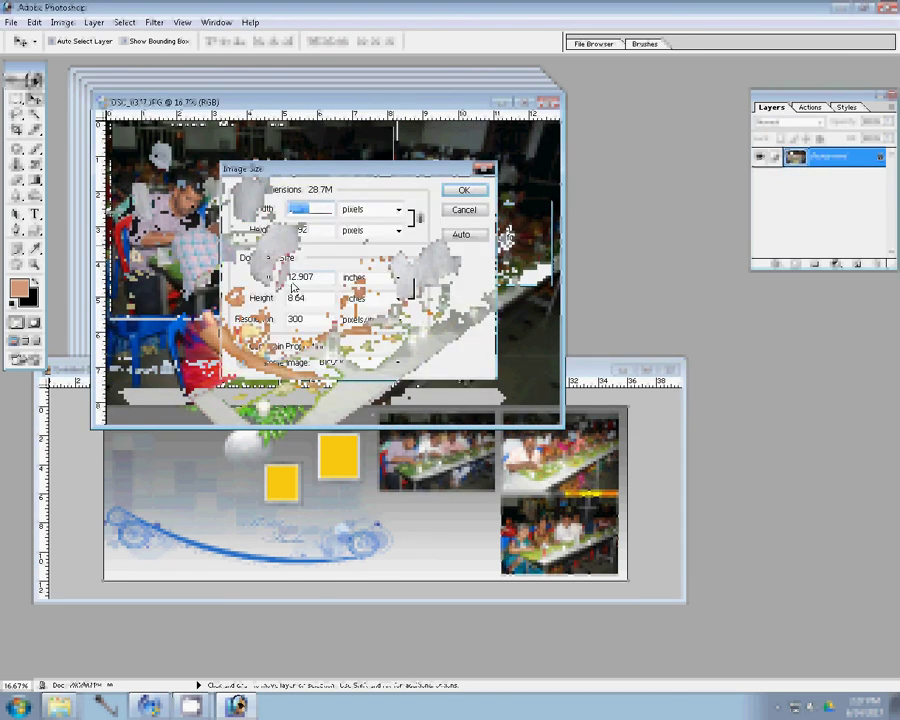
click(460, 190)
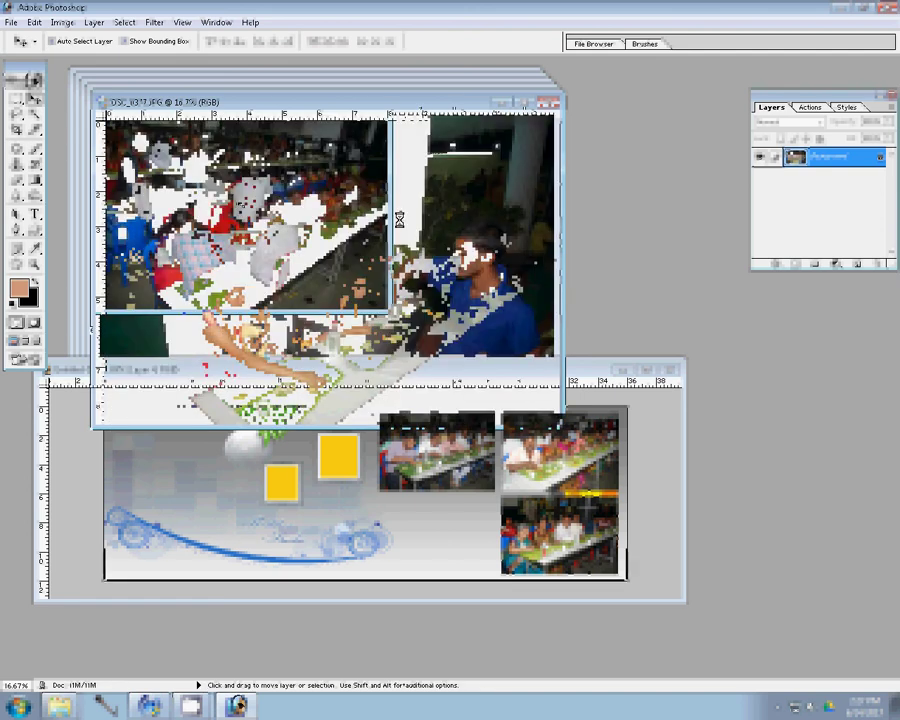
click(424, 508)
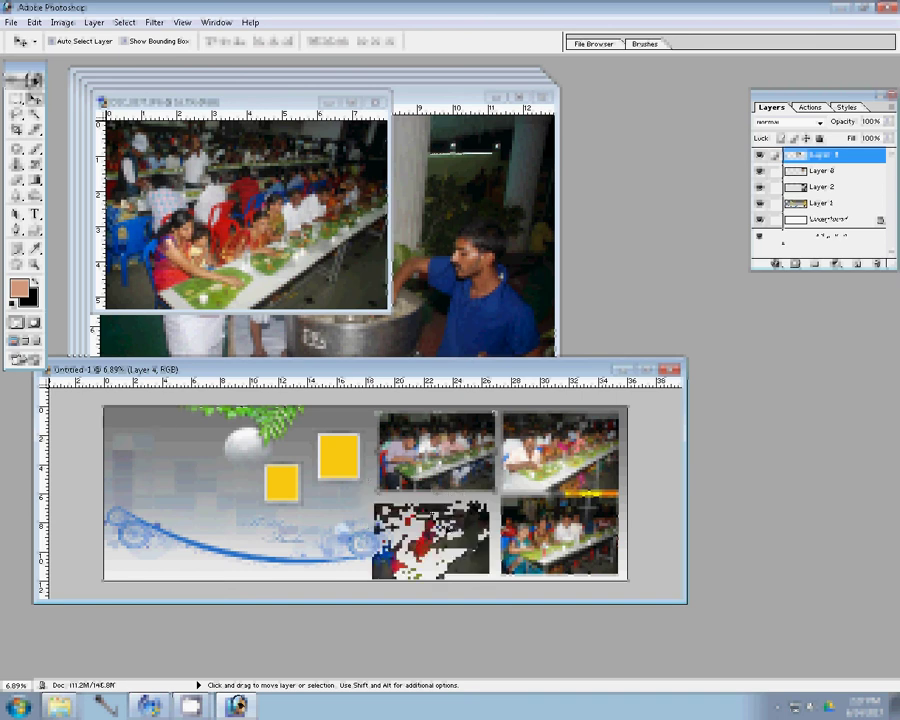
drag(424, 508, 431, 503)
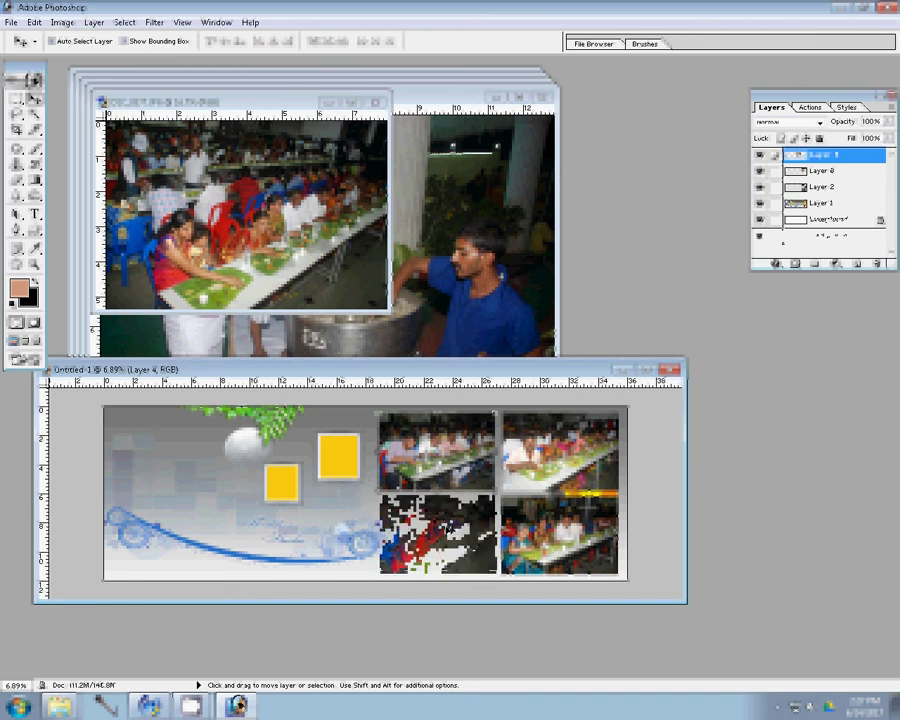
Step: Resize DSC_0314 to 8 inches wide and move it to the page's top-left corner
click(368, 103)
click(430, 267)
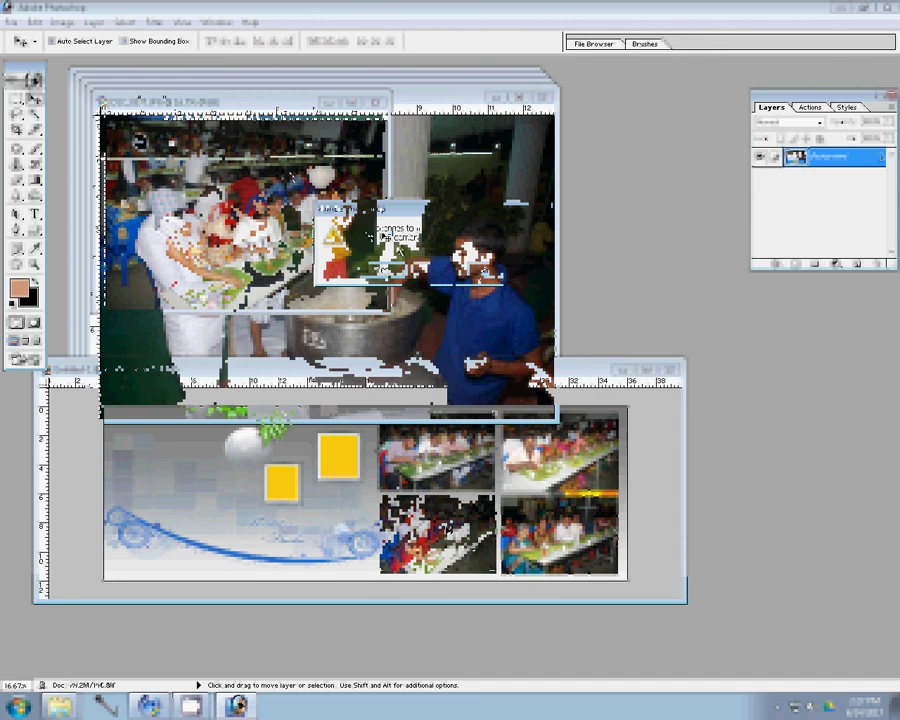
key(ctrl+alt+i)
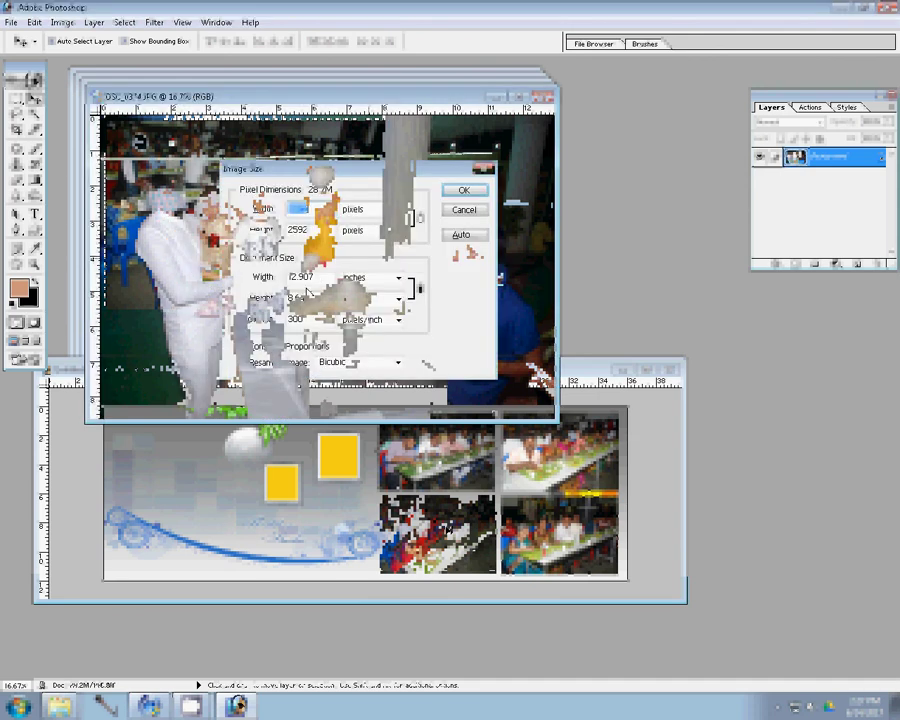
key(Up)
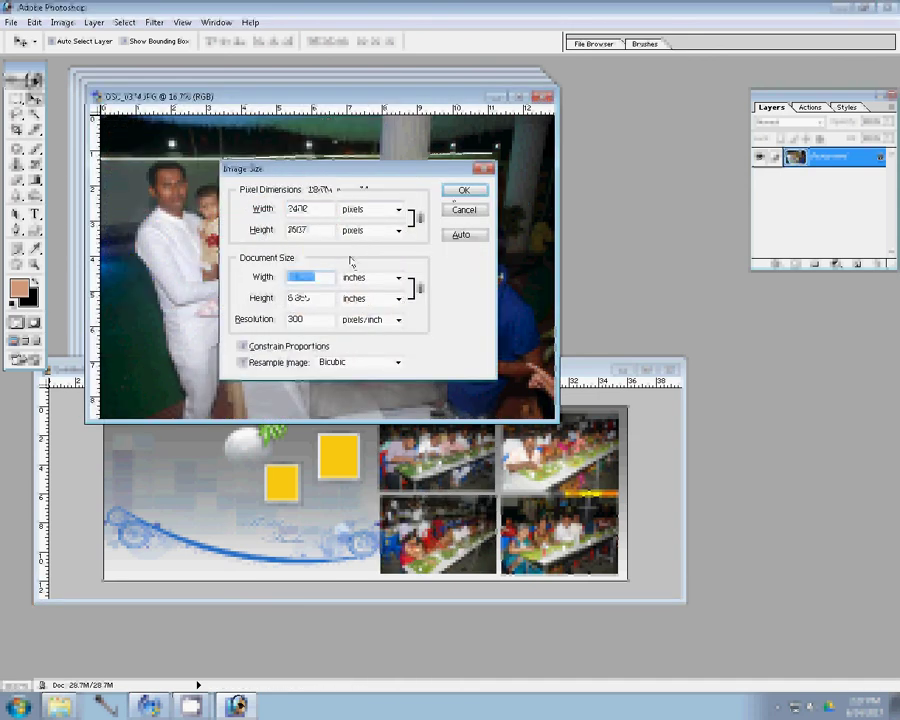
key(Return)
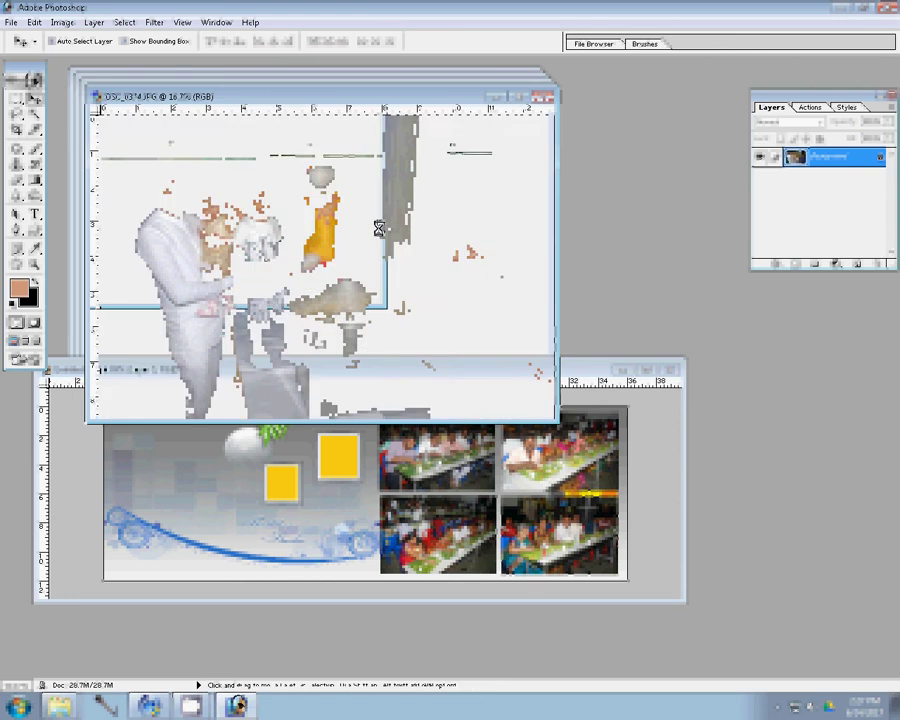
click(305, 502)
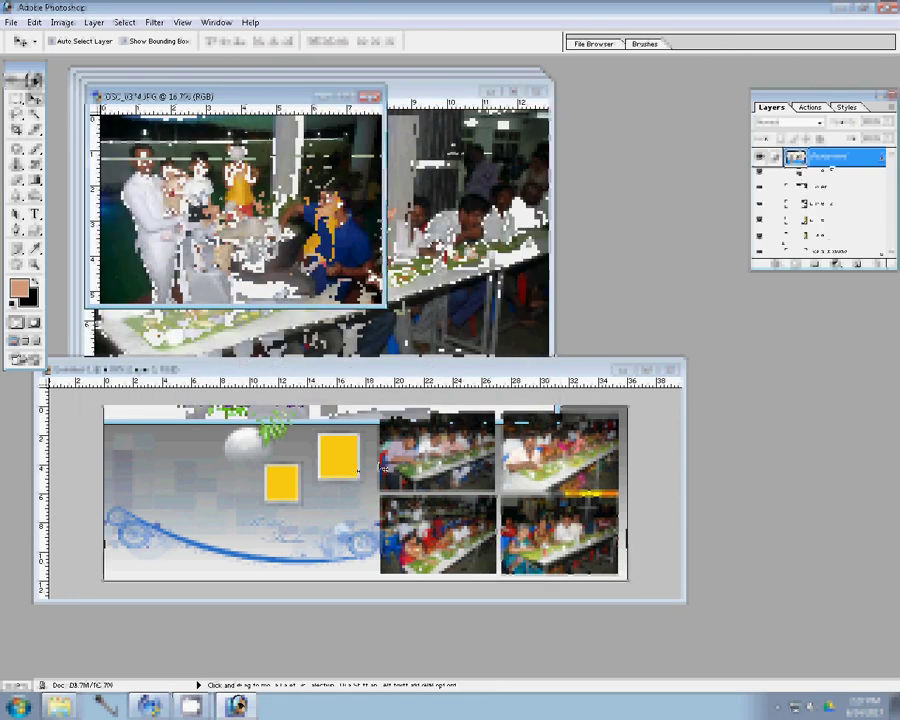
drag(305, 502, 221, 488)
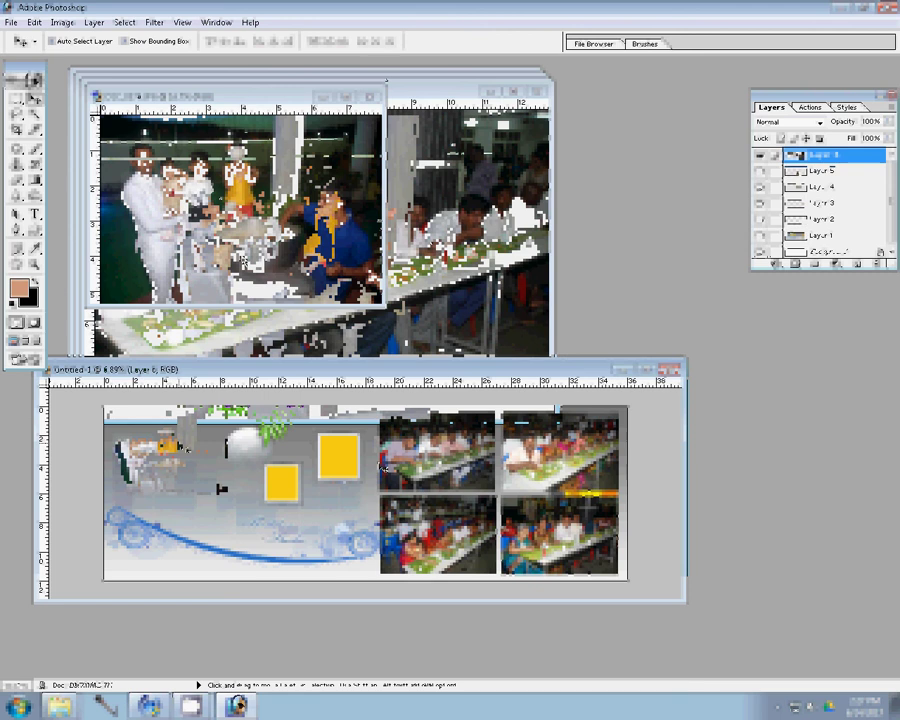
Step: Resize the next photo and copy it onto the album page twice
click(369, 99)
click(372, 270)
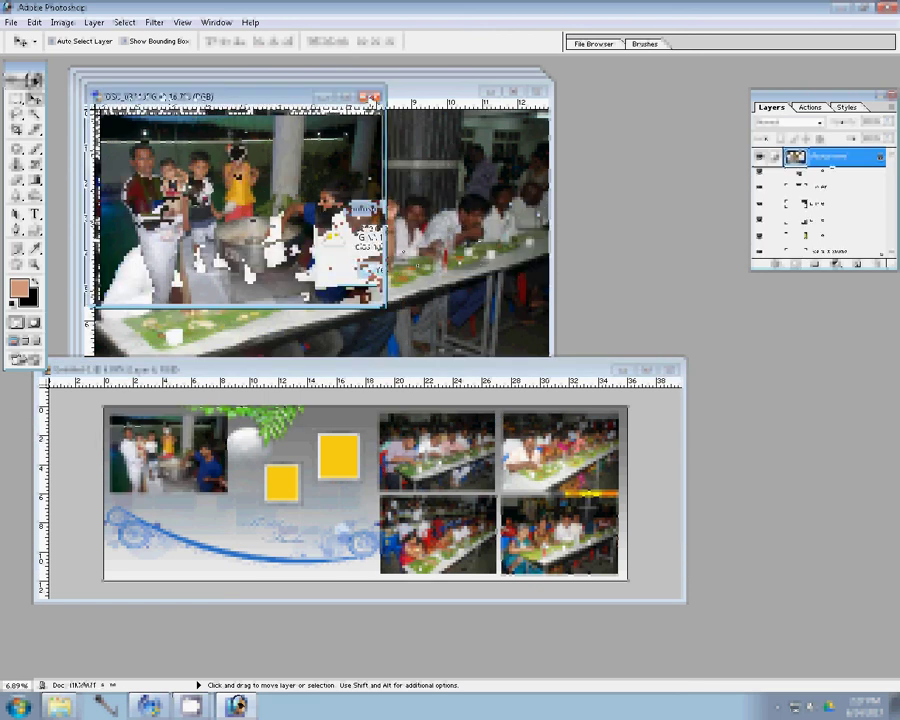
key(ctrl+alt+i)
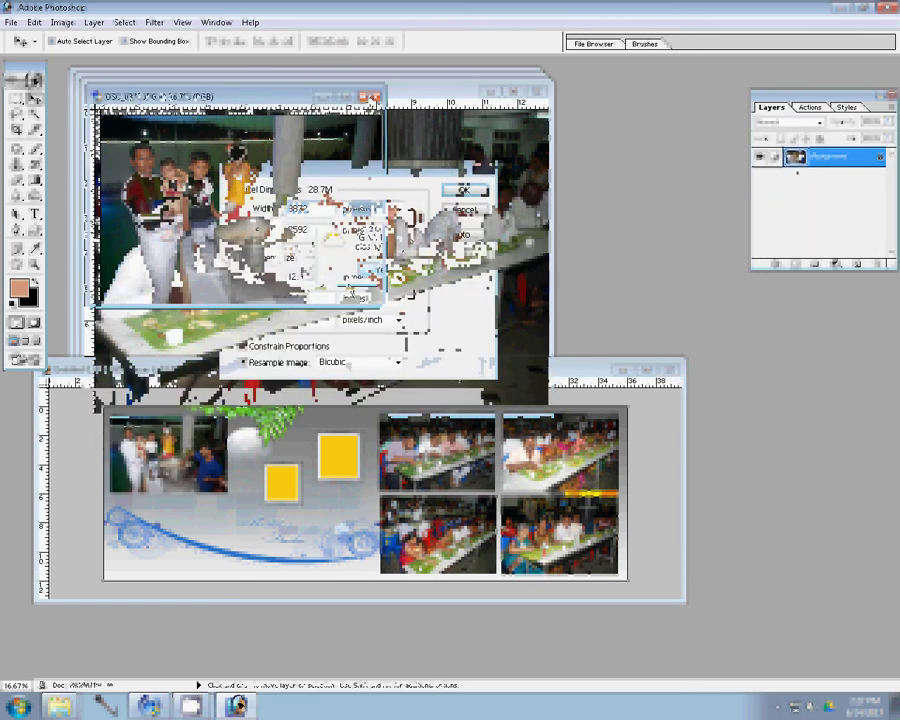
click(457, 190)
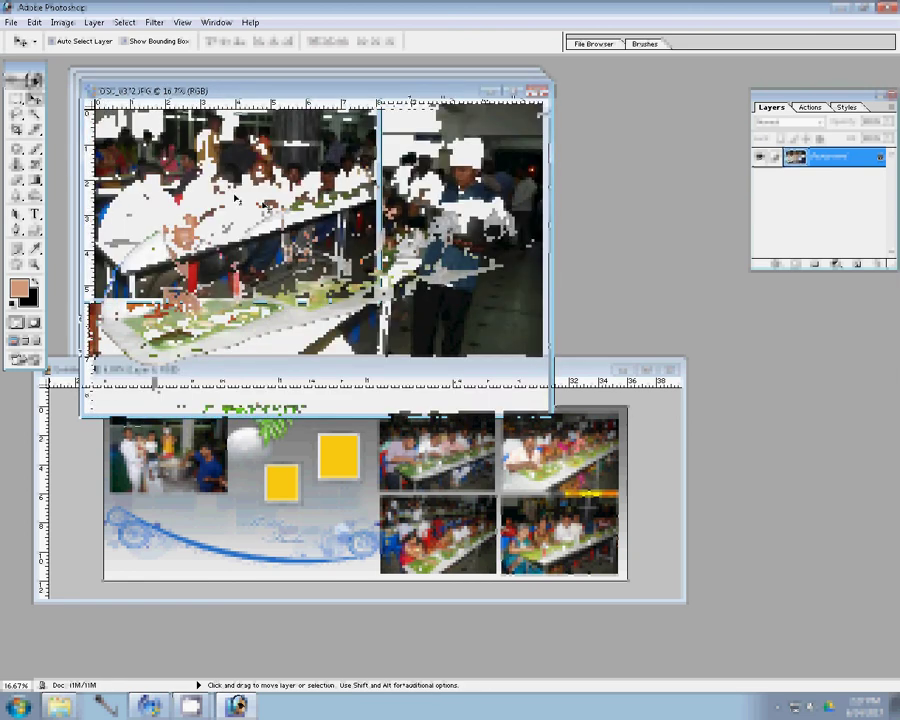
drag(360, 410, 310, 470)
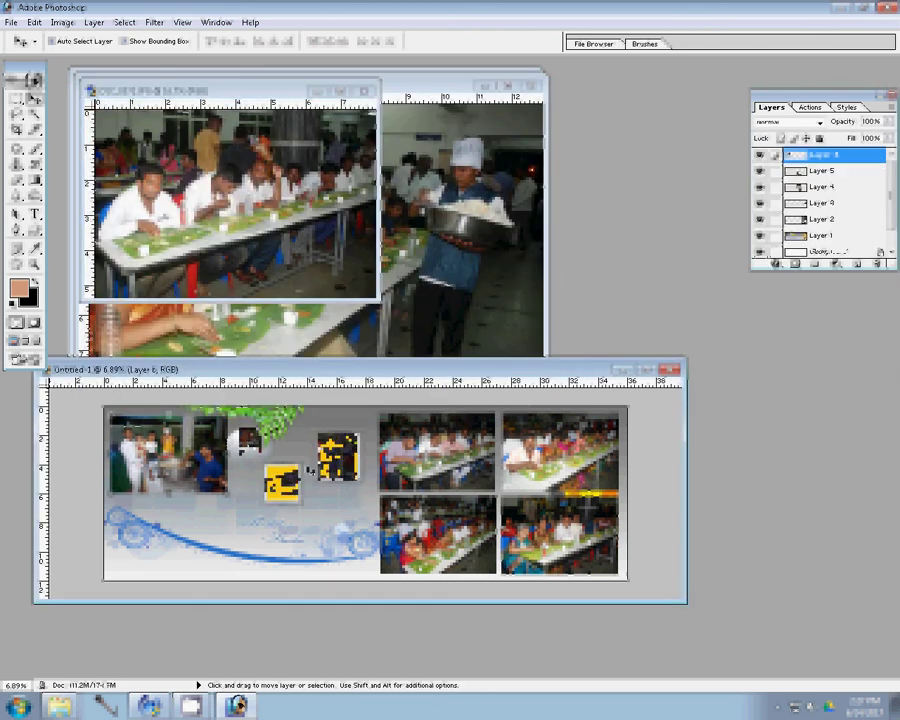
drag(230, 200, 300, 452)
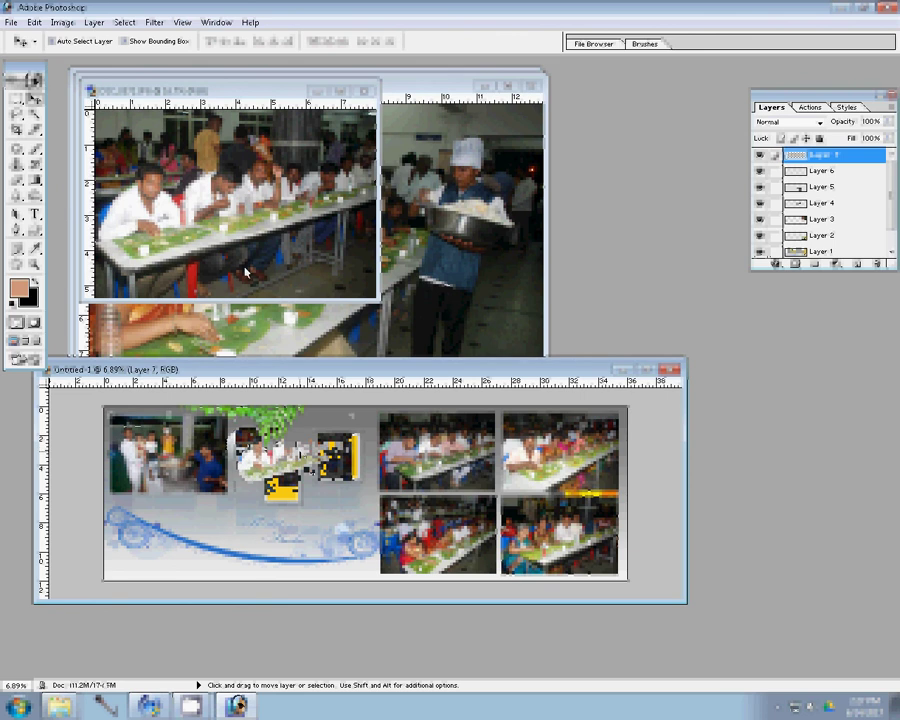
Step: Resize another photo to 8 inches wide and place it beside the top-left photo
click(334, 122)
key(ctrl+w)
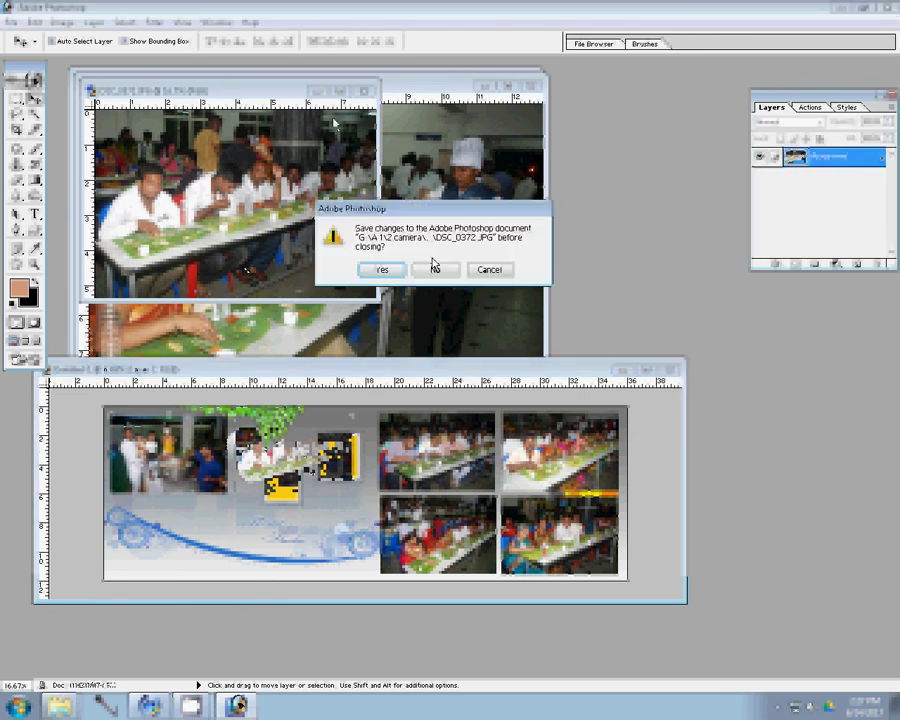
click(434, 268)
key(ctrl+alt+i)
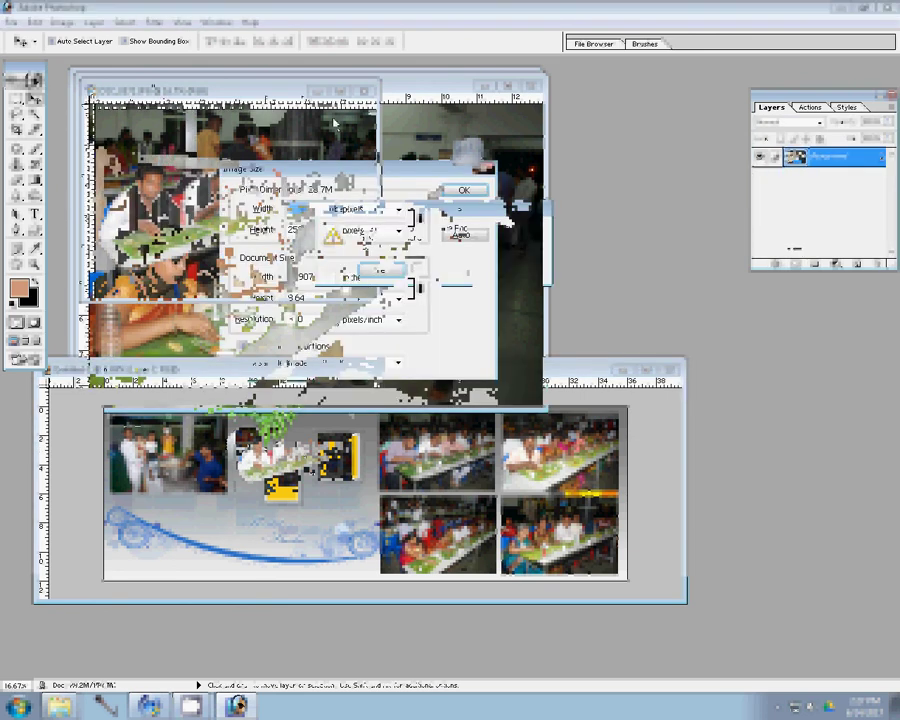
text(8)
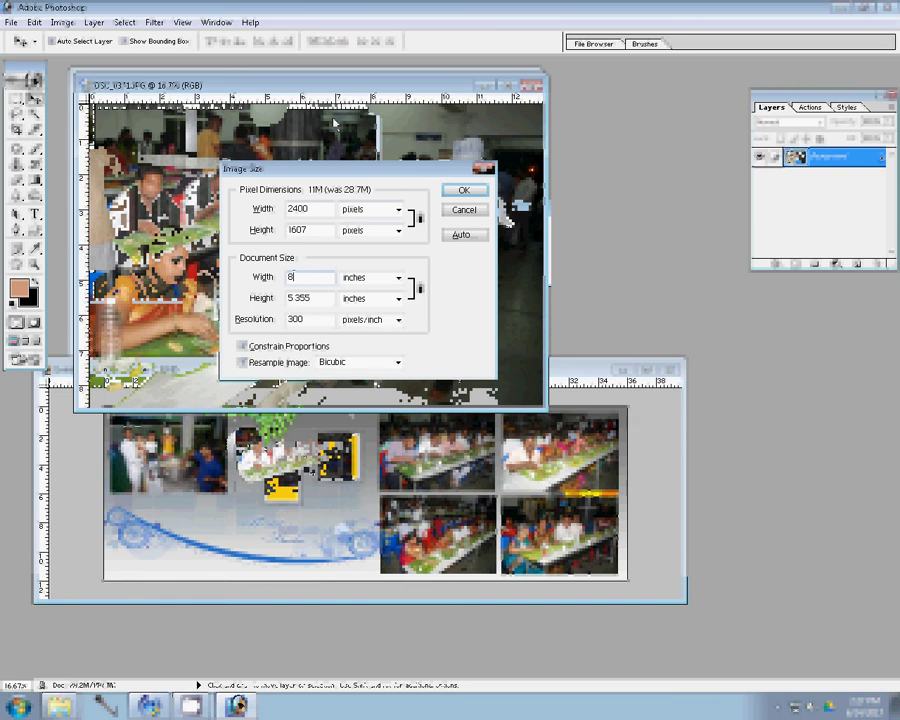
click(463, 191)
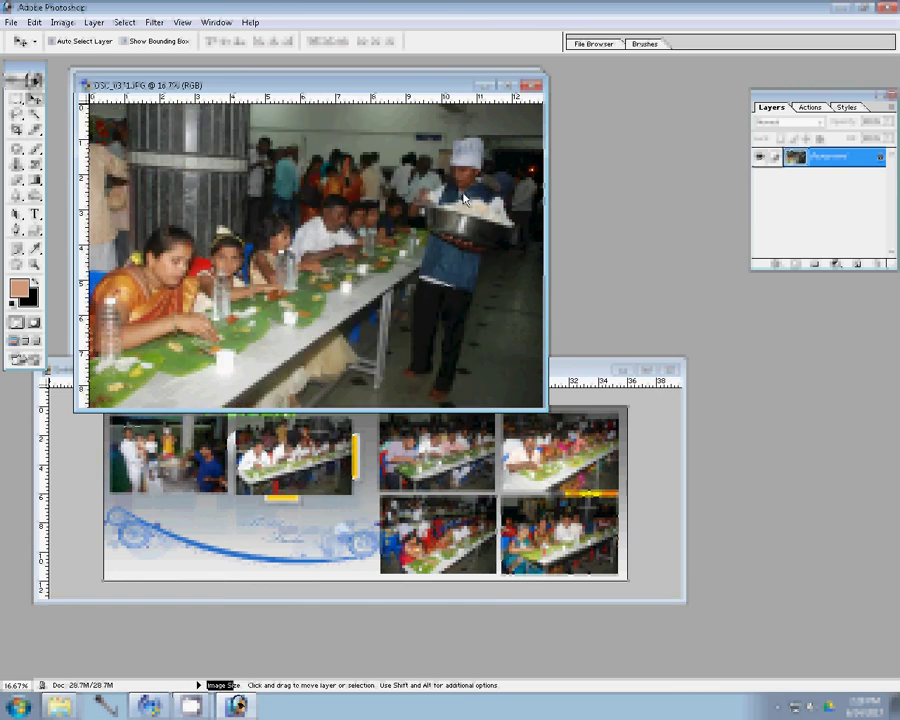
drag(463, 196, 224, 491)
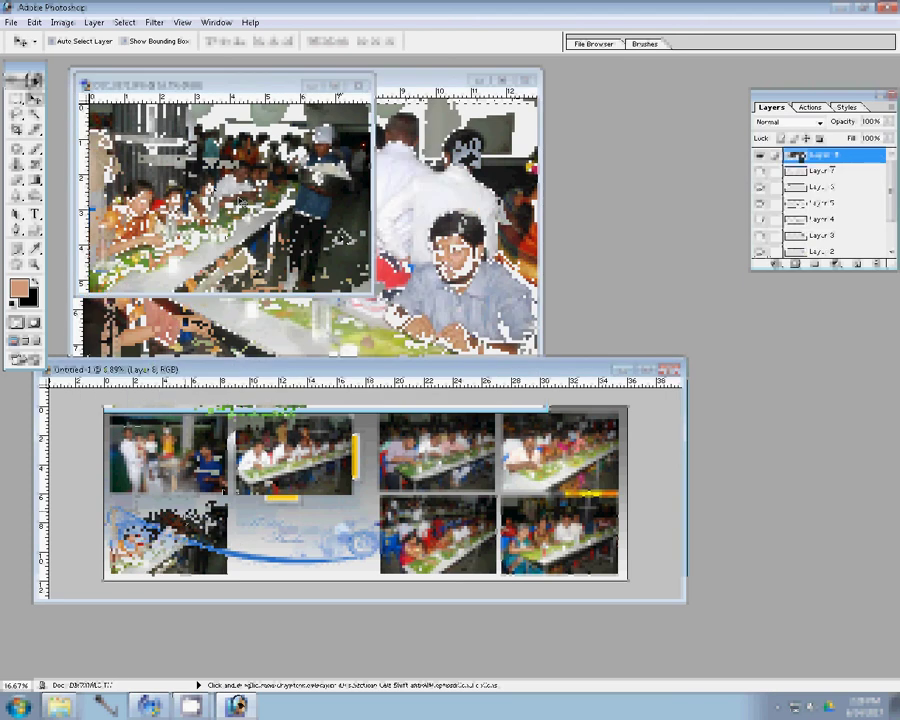
Step: Resize DSC_0399 into the last album slot, select Layer 7, and close DSC_0399 unsaved
key(ctrl+w)
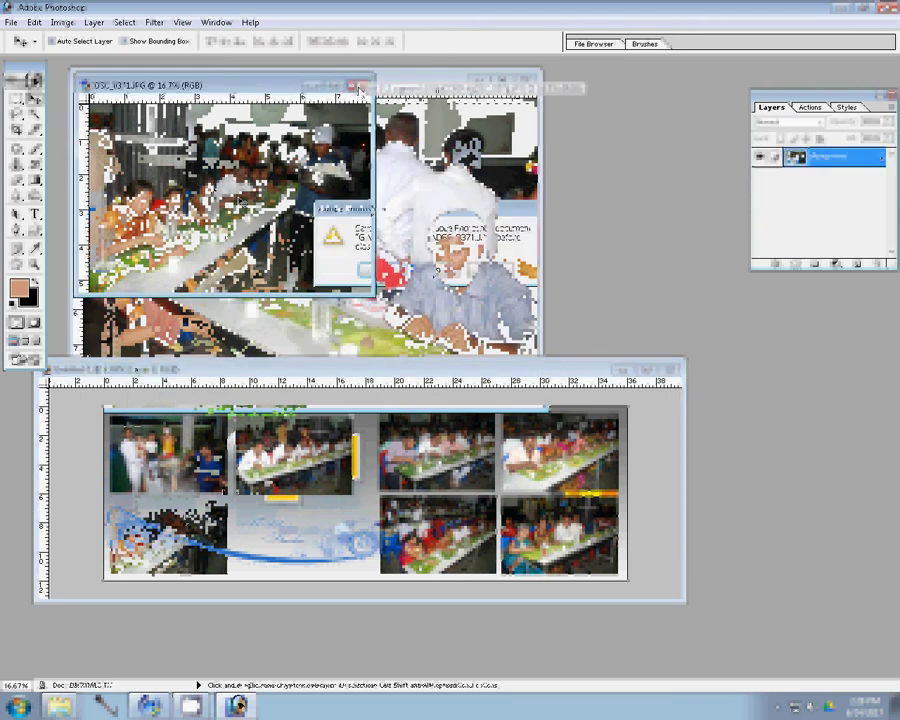
key(n)
key(ctrl+alt+i)
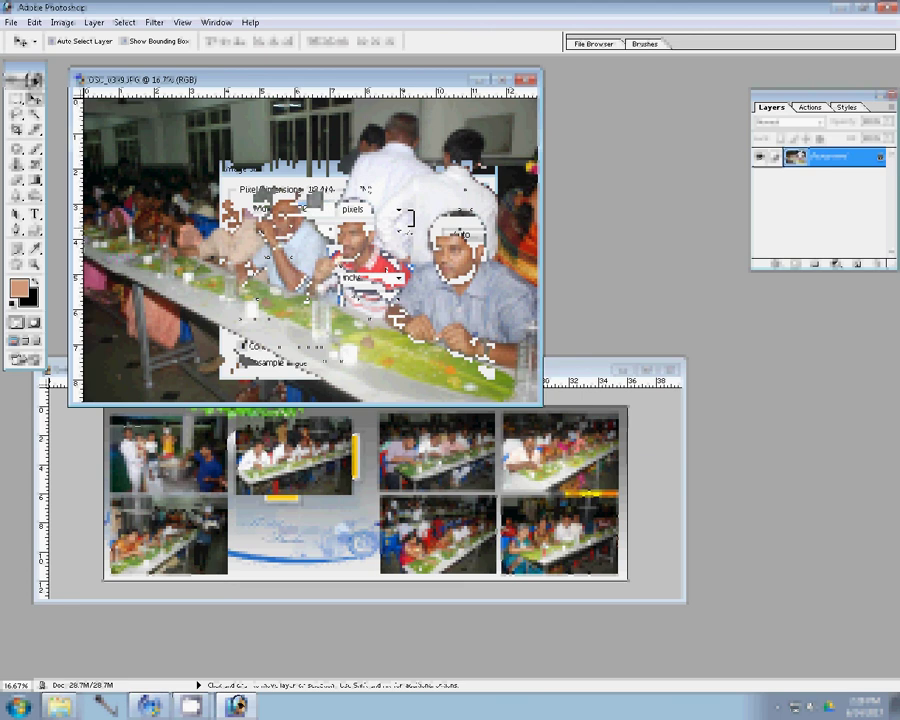
click(463, 190)
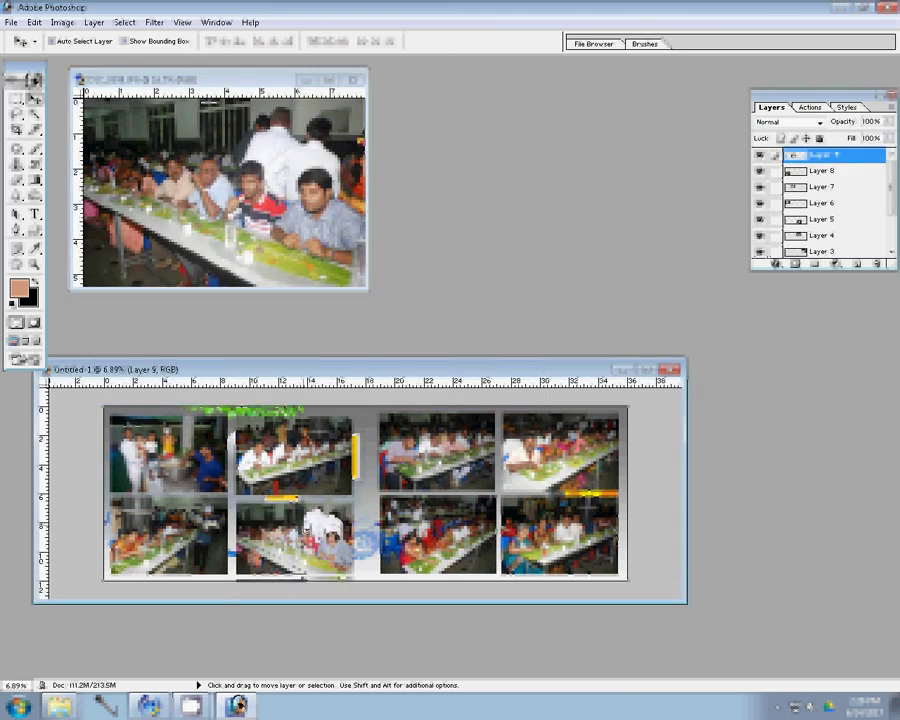
click(298, 450)
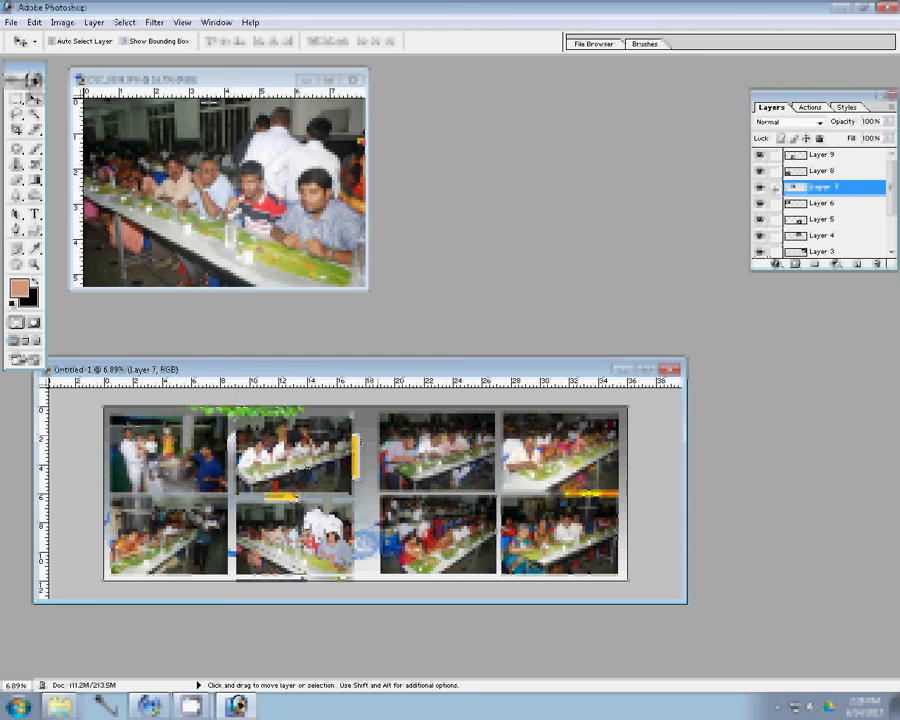
click(354, 80)
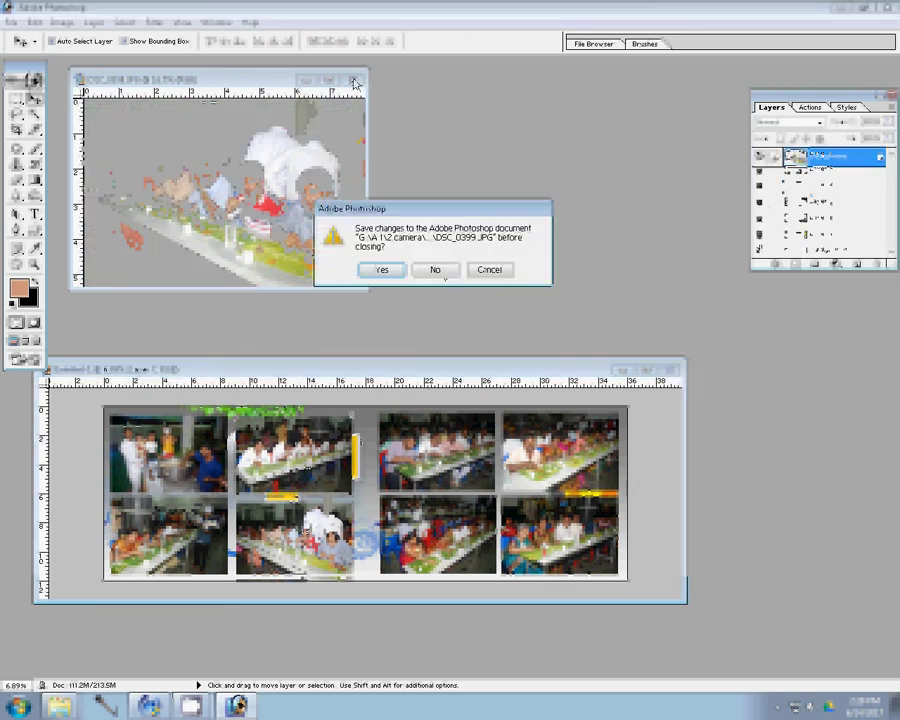
click(435, 270)
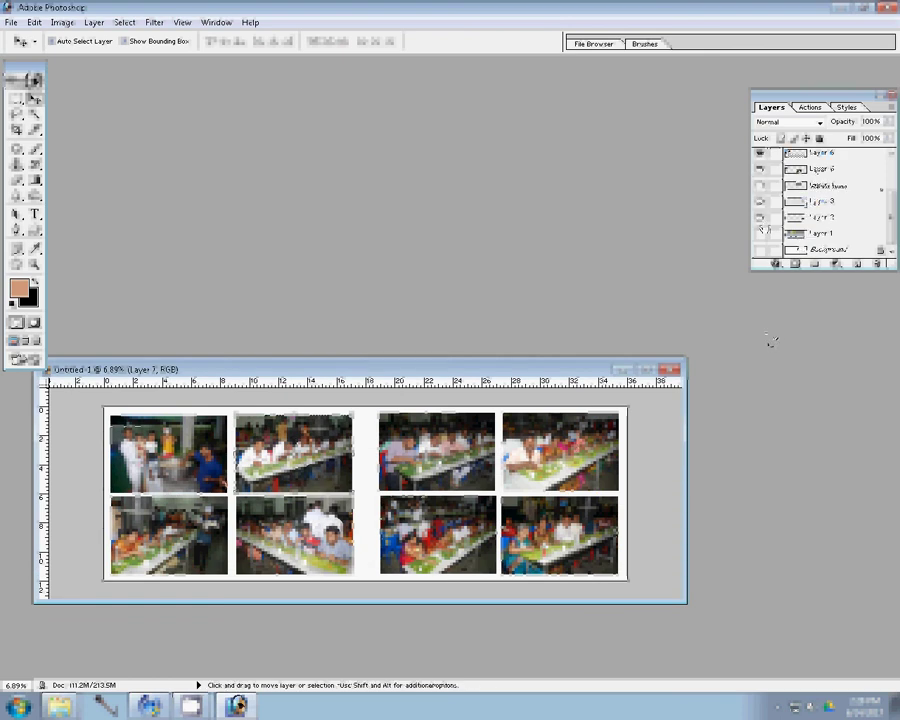
Step: Add a 28 px outside Stroke effect filled with a Patterns7 pattern
click(776, 263)
click(798, 444)
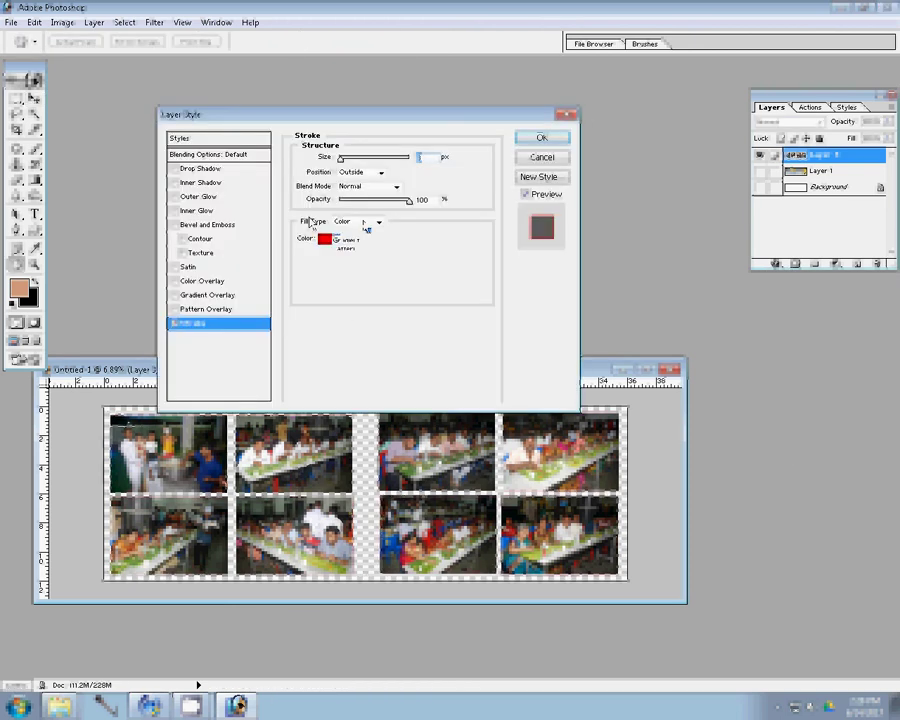
click(346, 247)
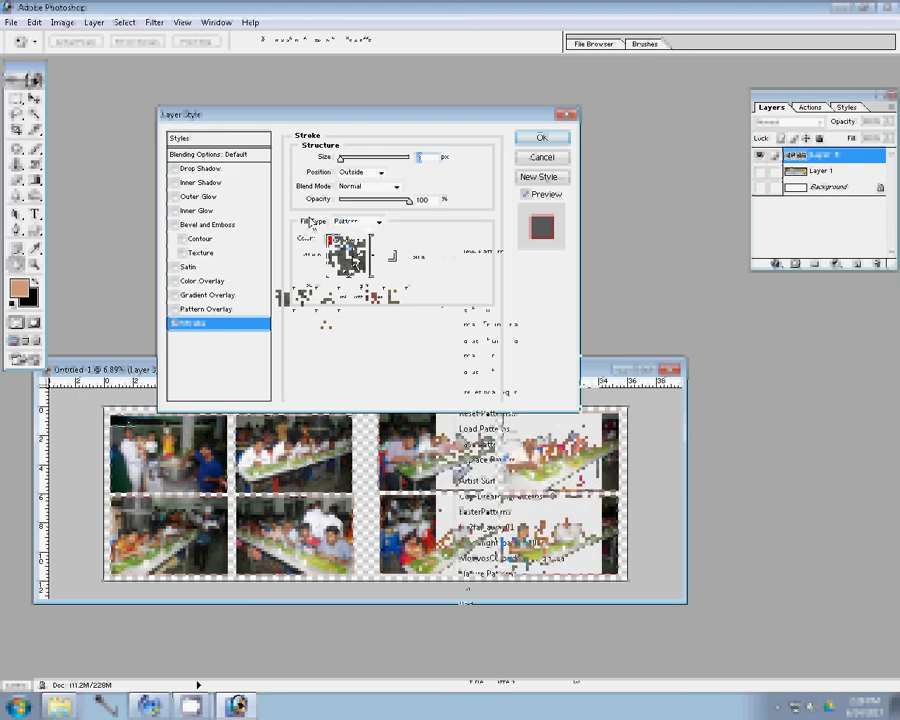
key(Escape)
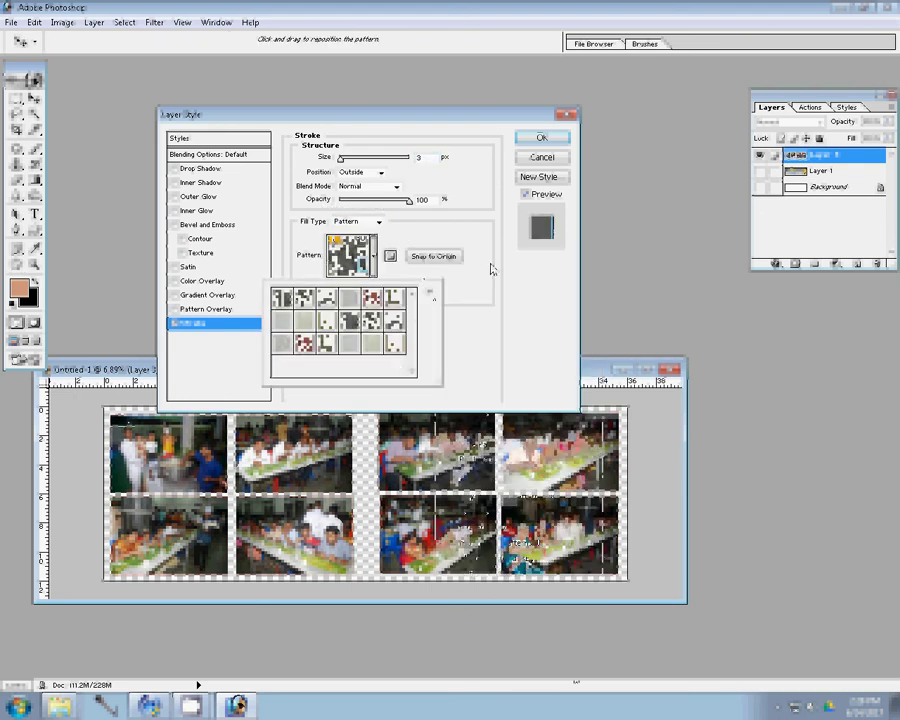
click(495, 541)
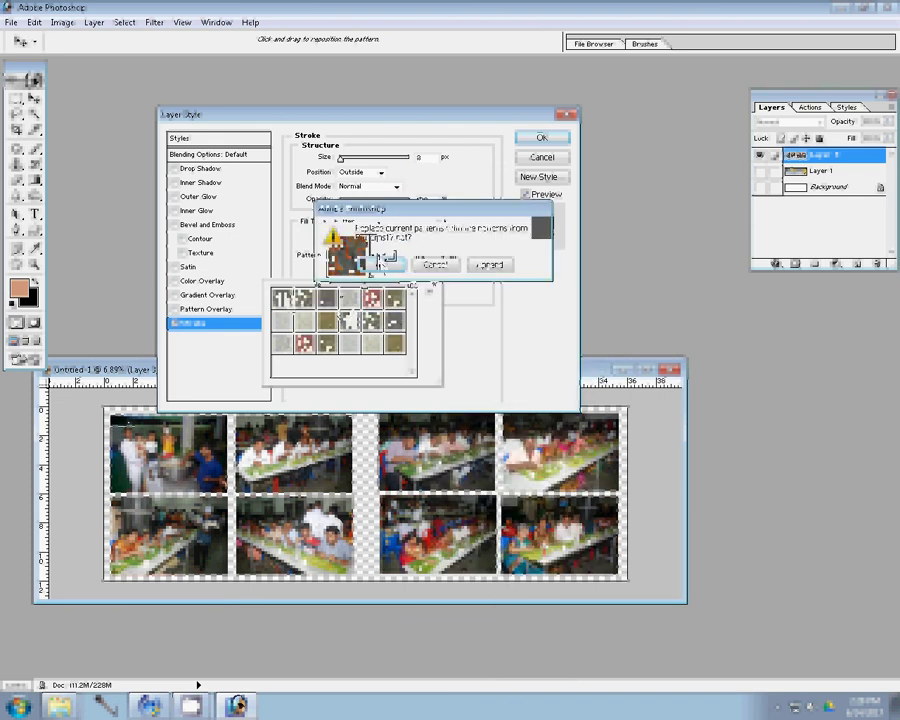
click(386, 262)
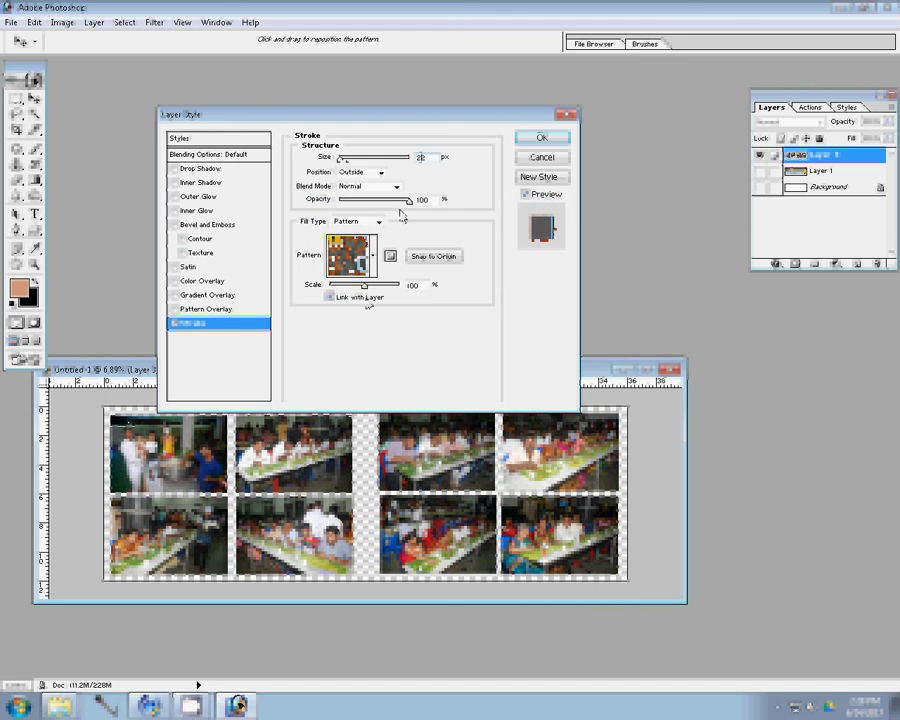
click(544, 145)
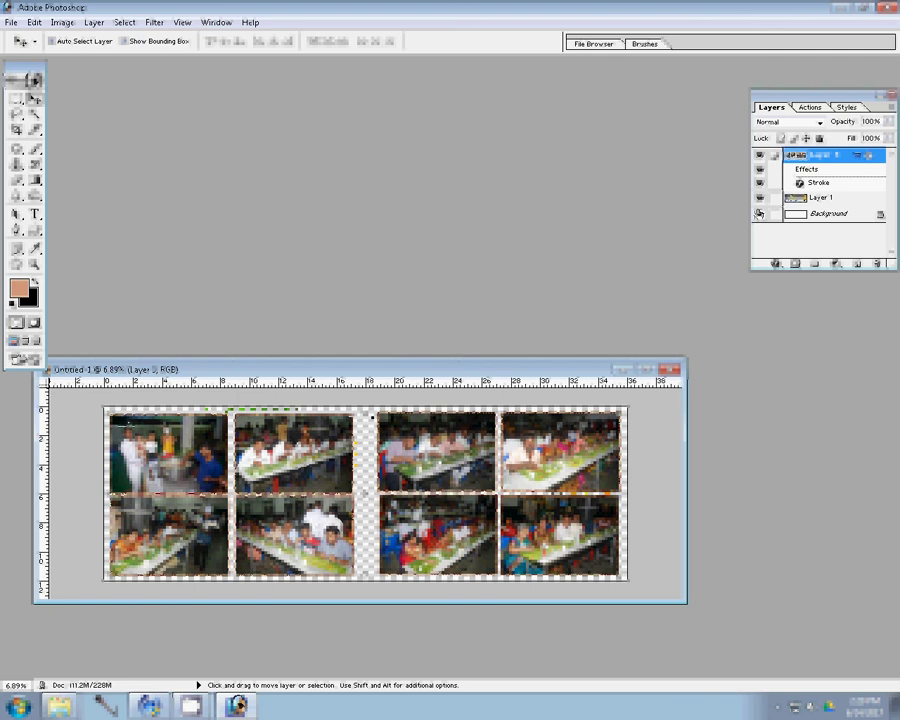
Step: Zoom into the album page with the Zoom tool to inspect the patterned border
key(a)
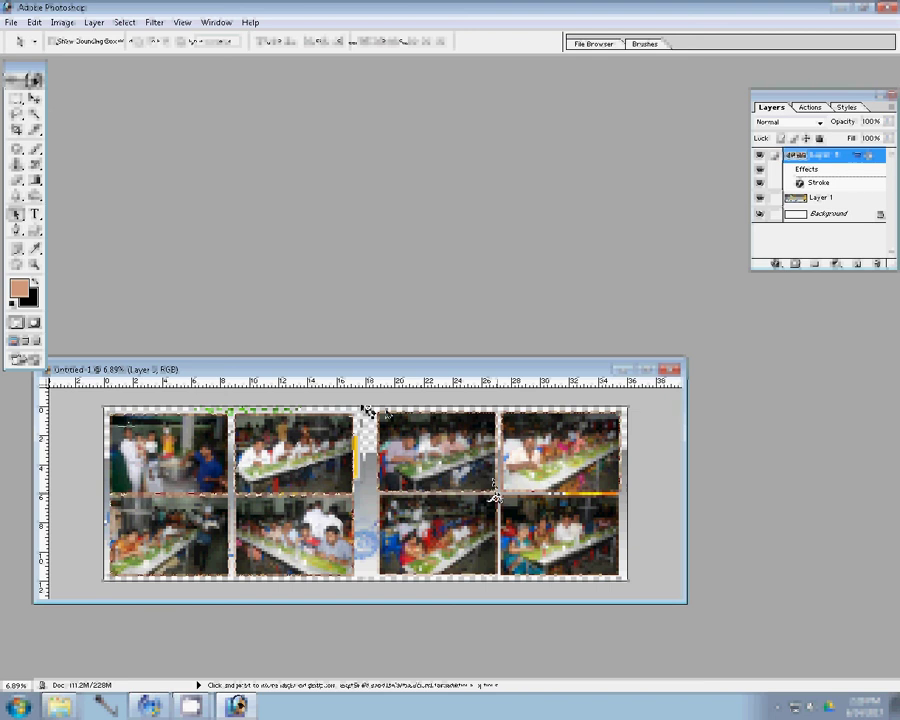
key(ctrl+plus)
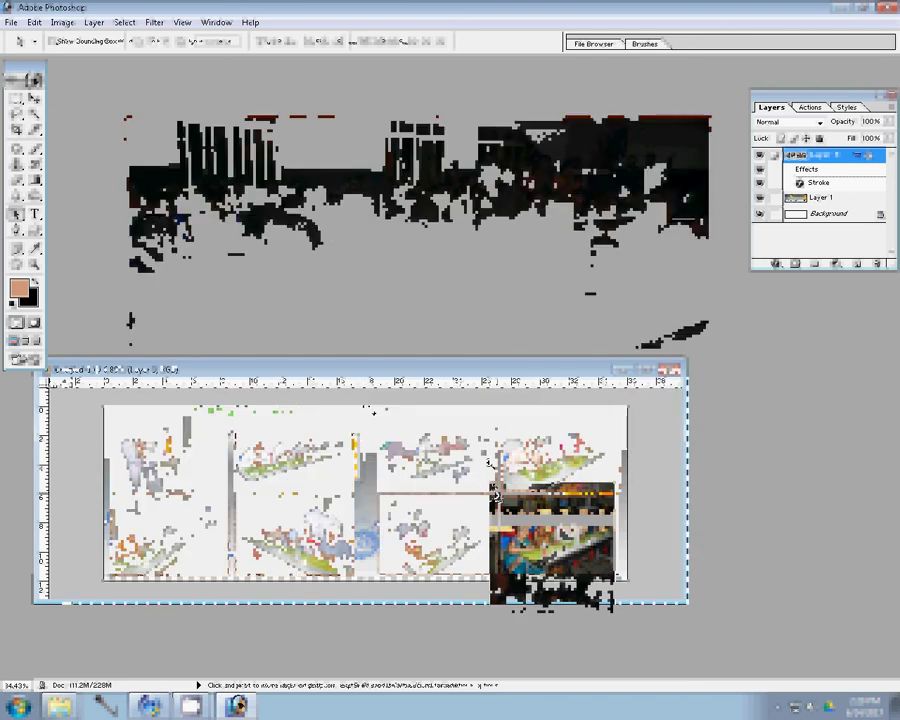
key(z)
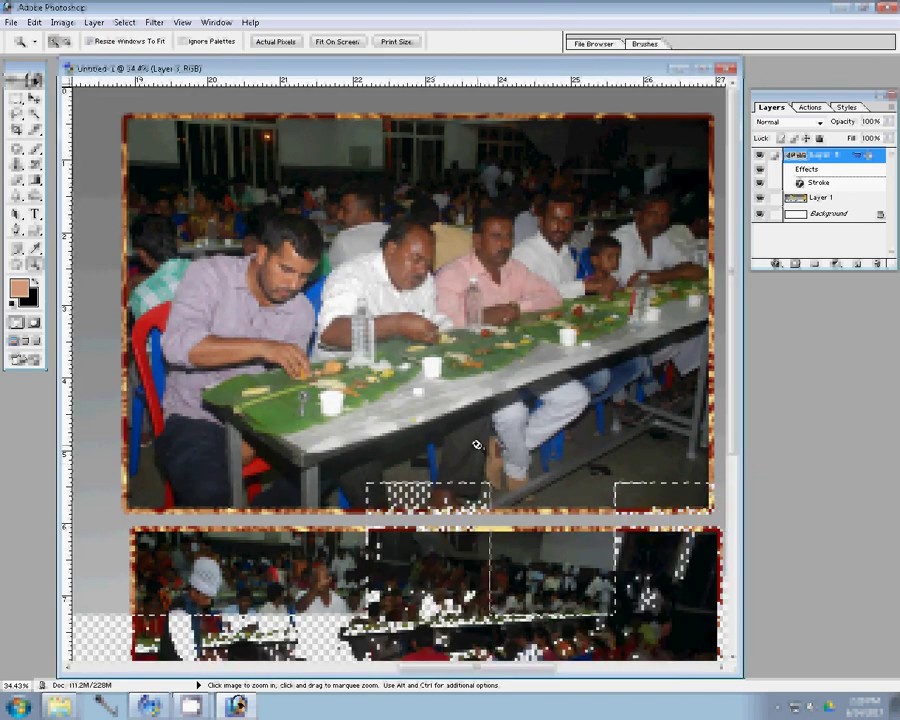
right_click(465, 420)
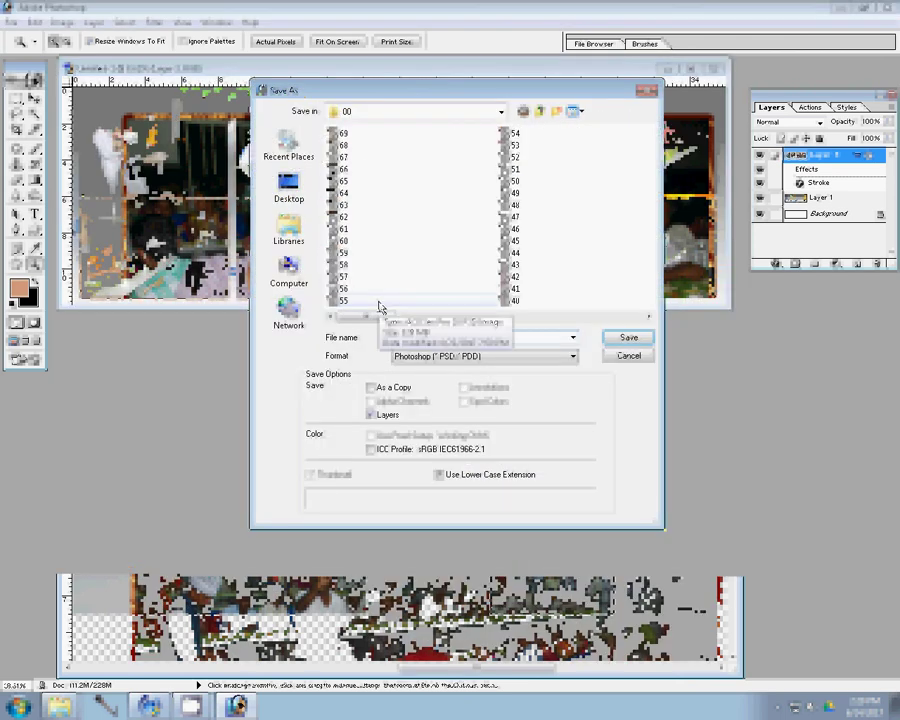
Step: Save the album page as 70.psd in the 00 folder and close the document
text(7)
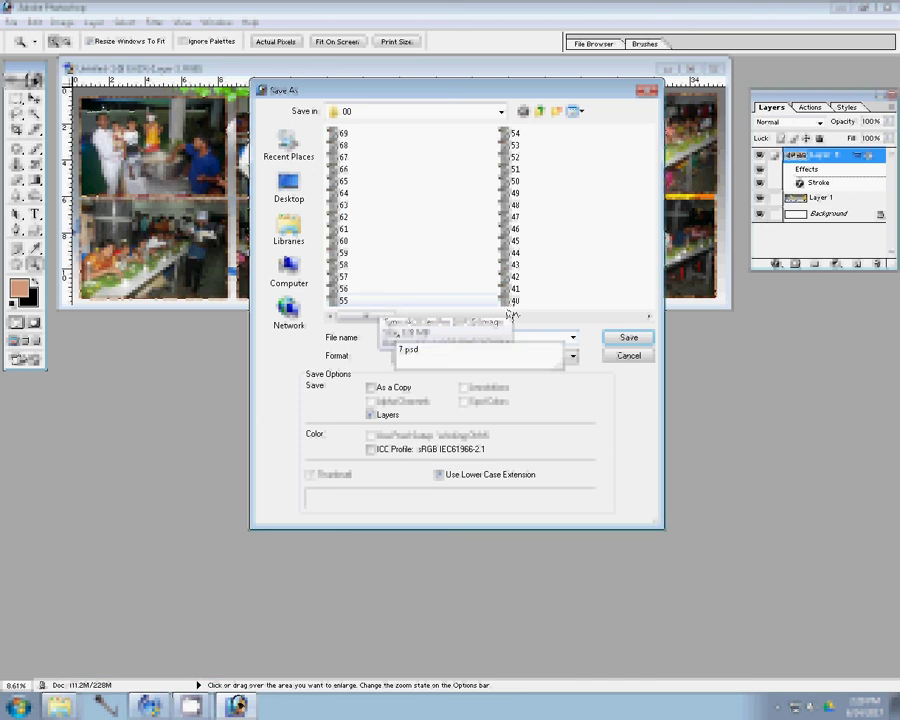
text(0)
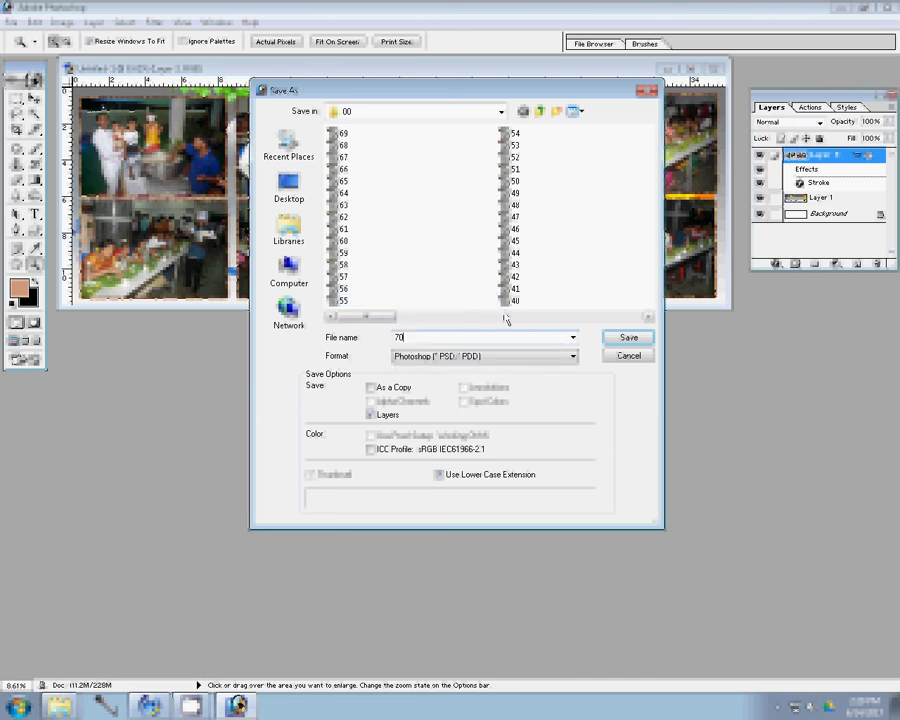
key(Return)
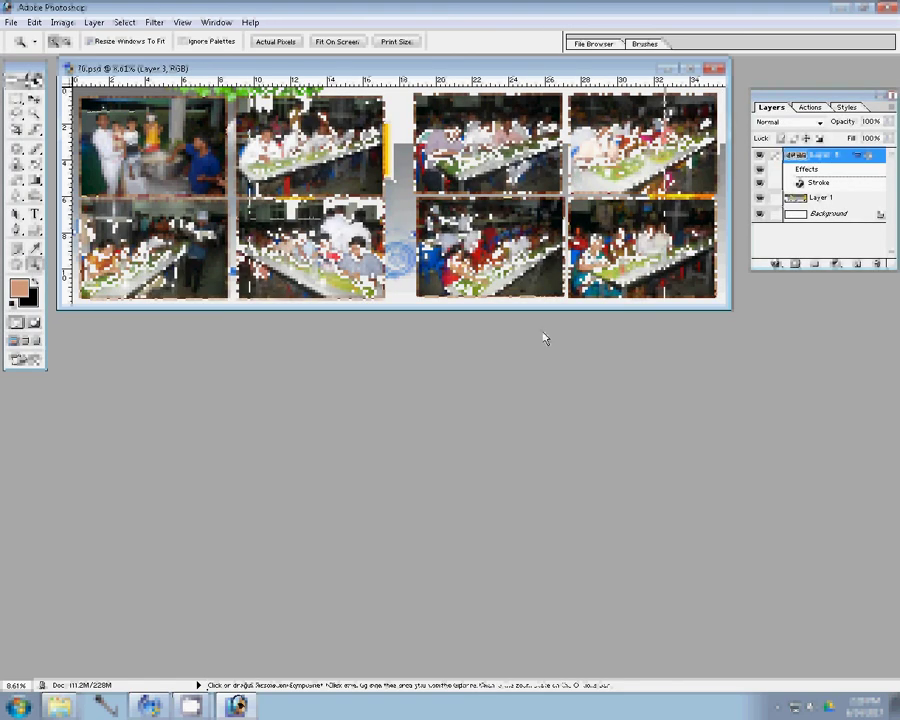
key(v)
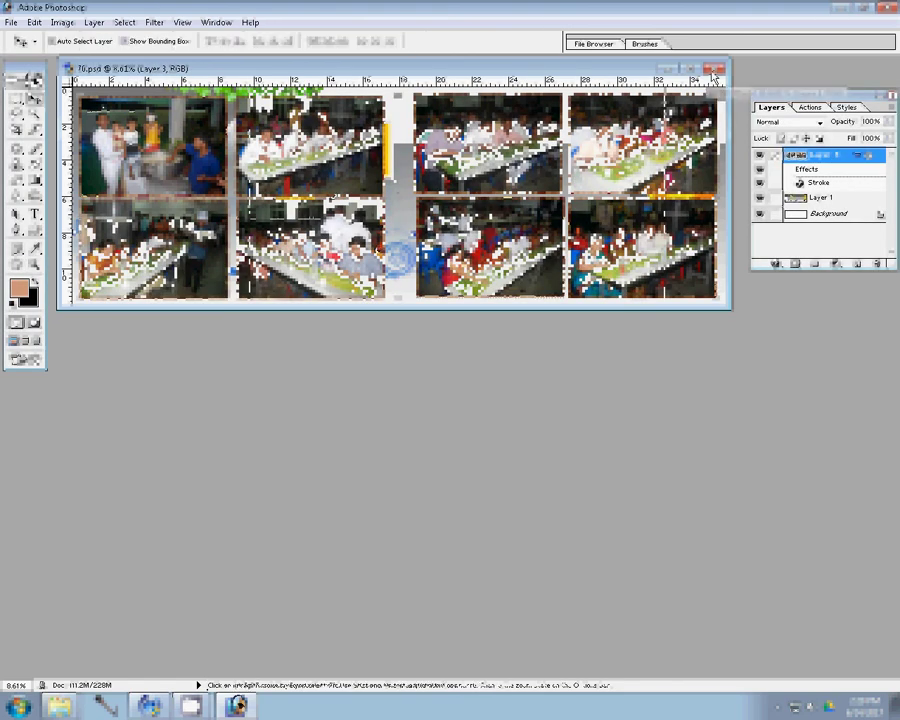
click(714, 69)
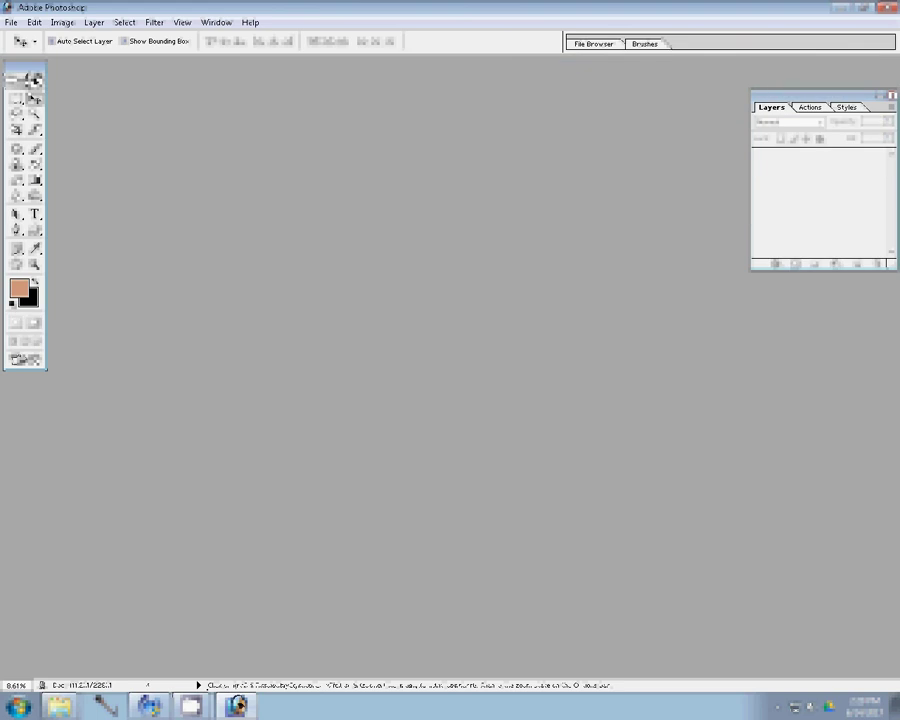
Step: Move the eight selected album photos from the k folder into the Delete folder
key(ctrl+q)
click(60, 706)
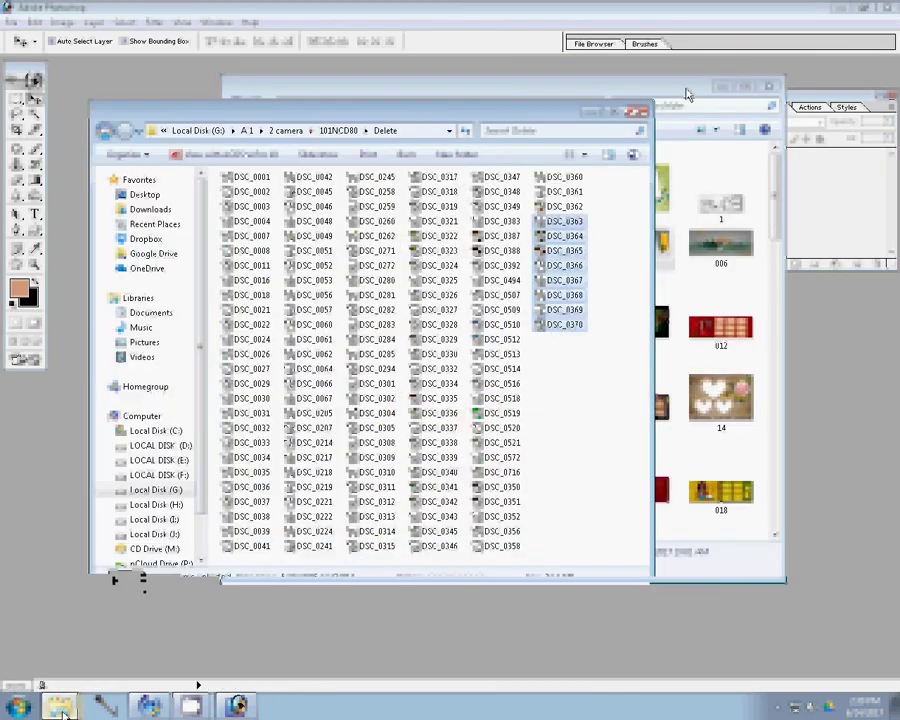
click(686, 94)
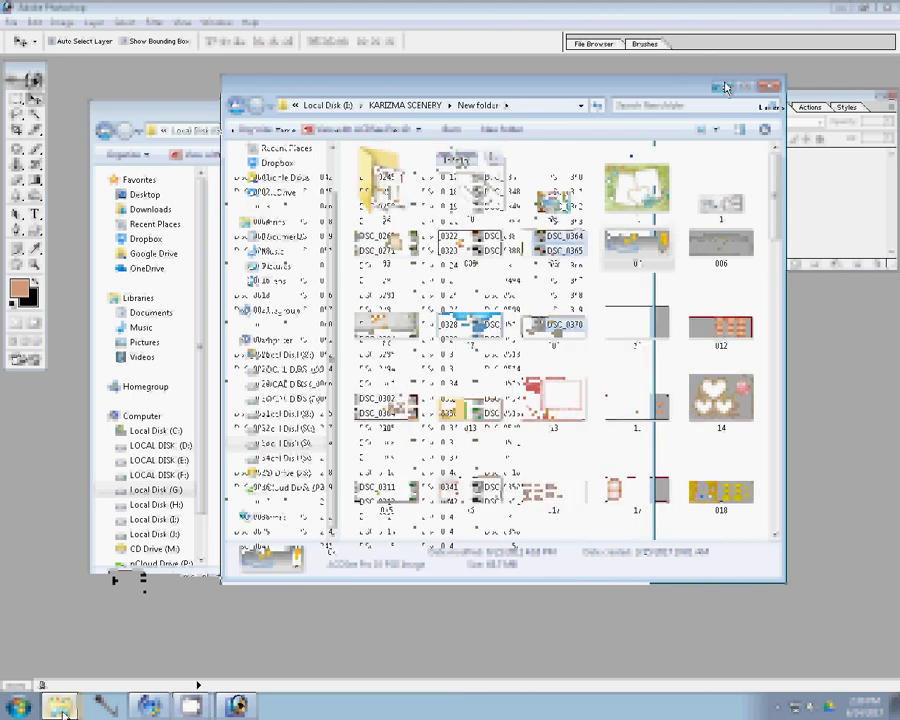
click(726, 87)
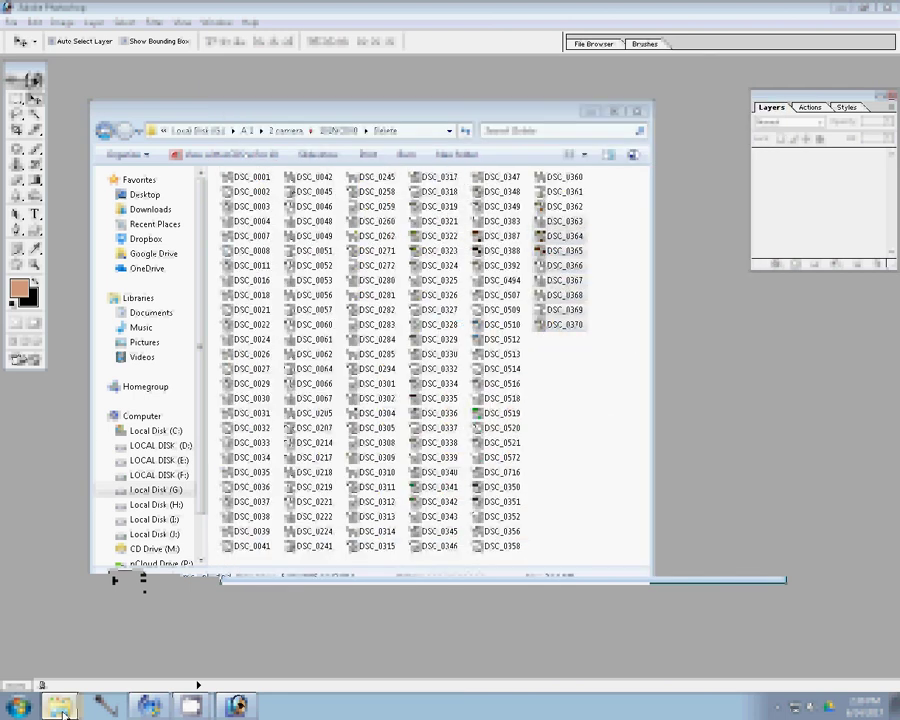
click(62, 707)
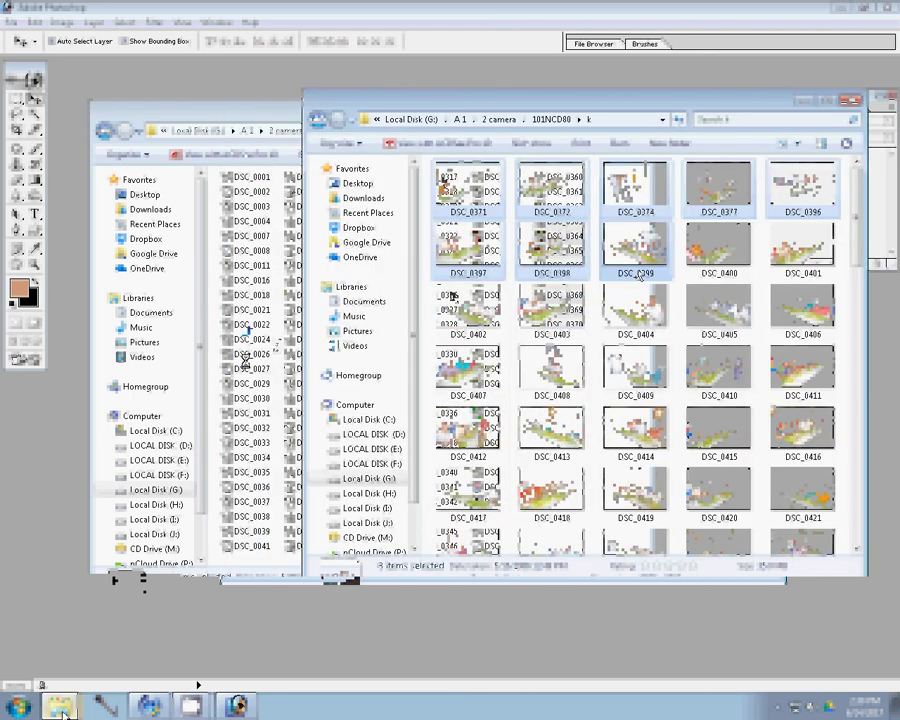
mouse_move(639, 275)
mouse_down()
mouse_move(246, 358)
mouse_move(250, 330)
mouse_up()
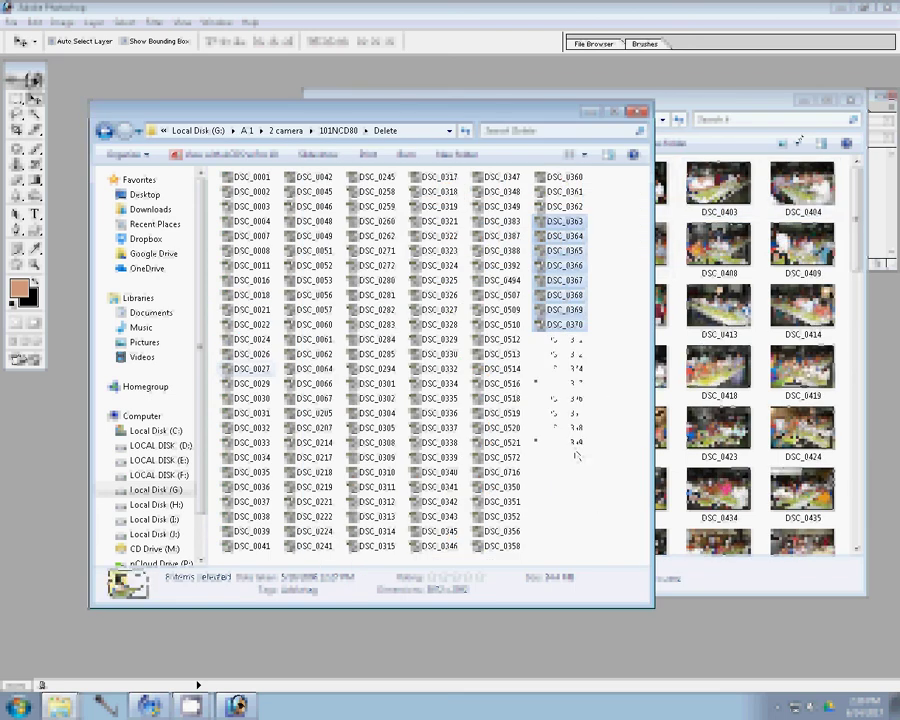
Step: Minimize the Delete and k folder windows to return to Photoshop
click(759, 111)
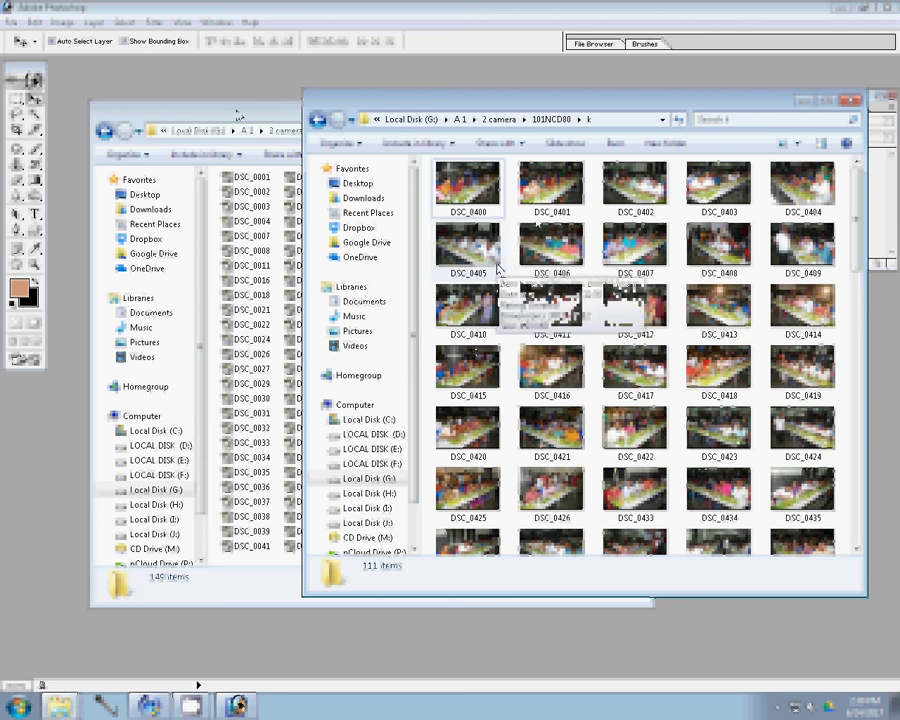
click(237, 112)
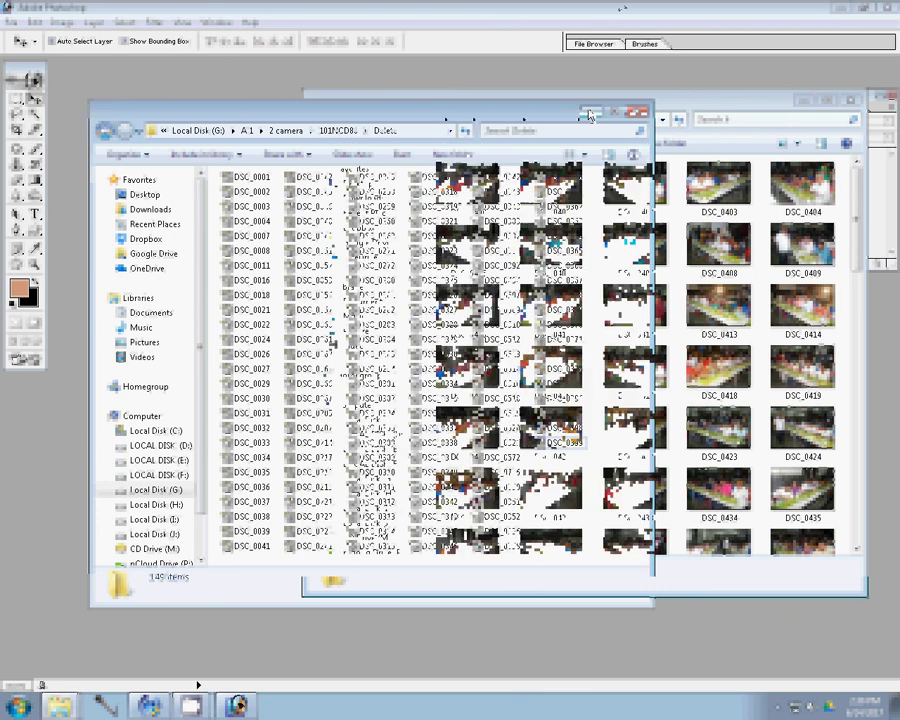
click(590, 113)
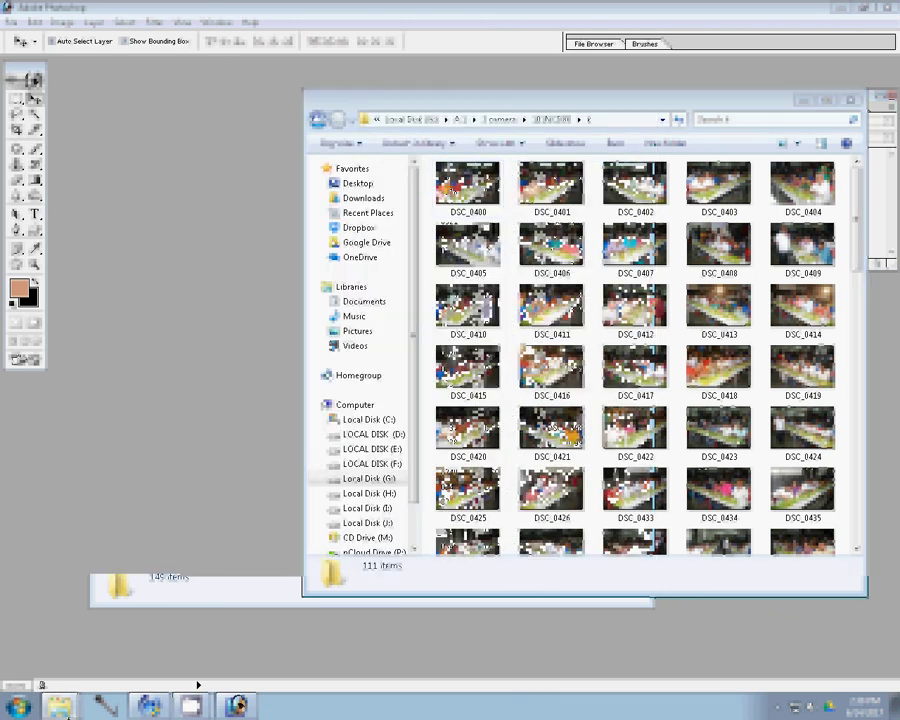
click(60, 705)
click(60, 705)
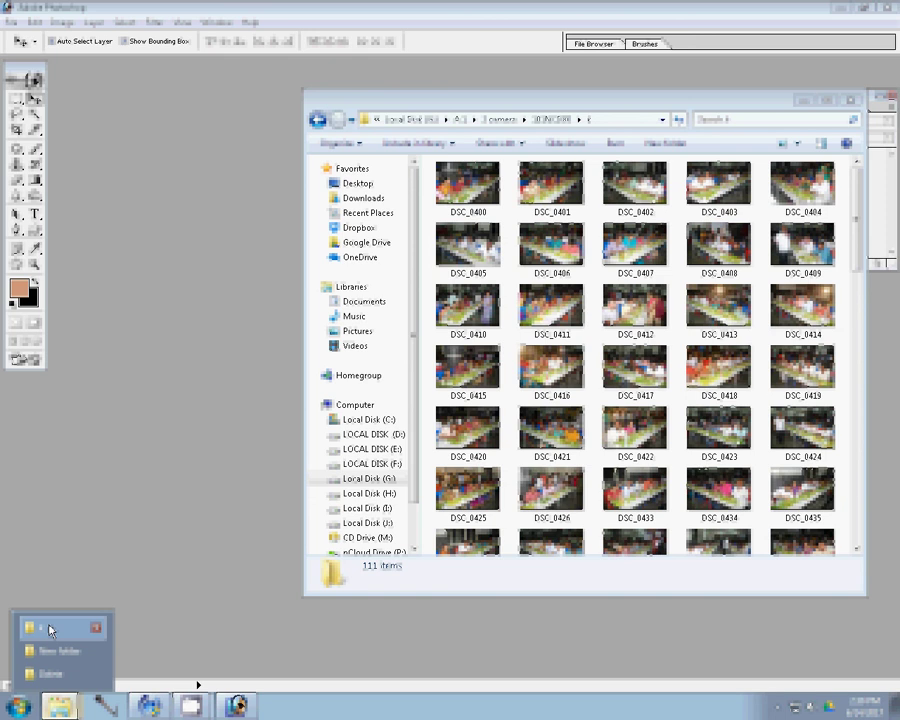
click(50, 630)
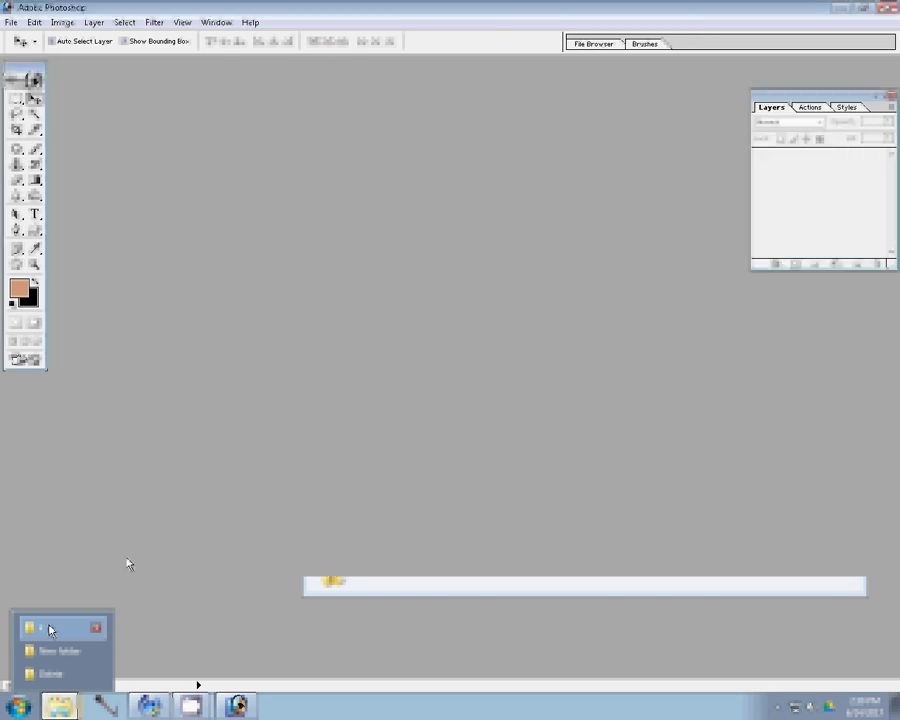